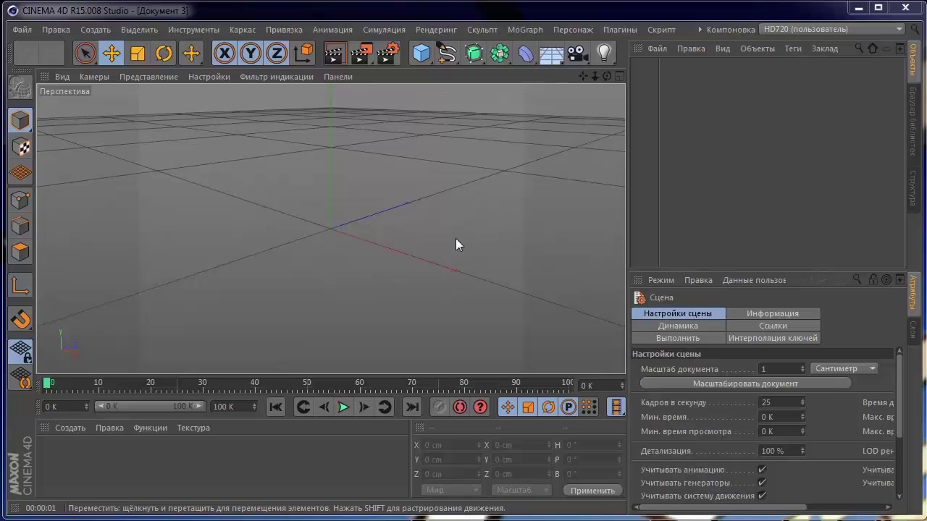
Create a cube and size it X 1000, Y 10, Z 1000 cm as a floor slab
click(428, 55)
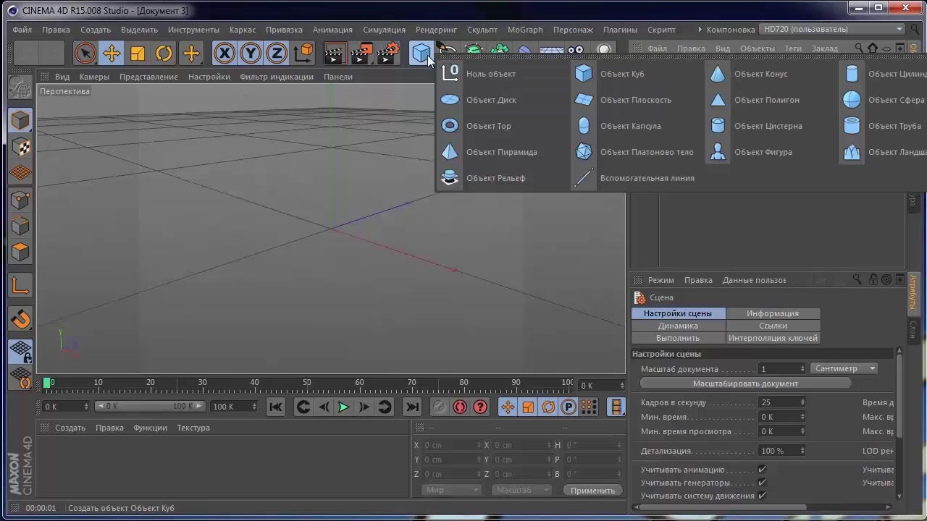
click(605, 75)
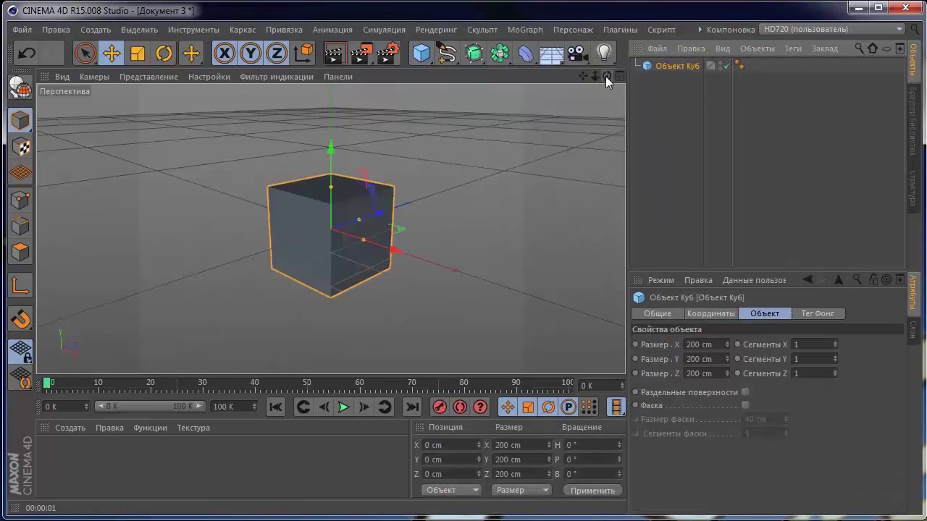
click(716, 359)
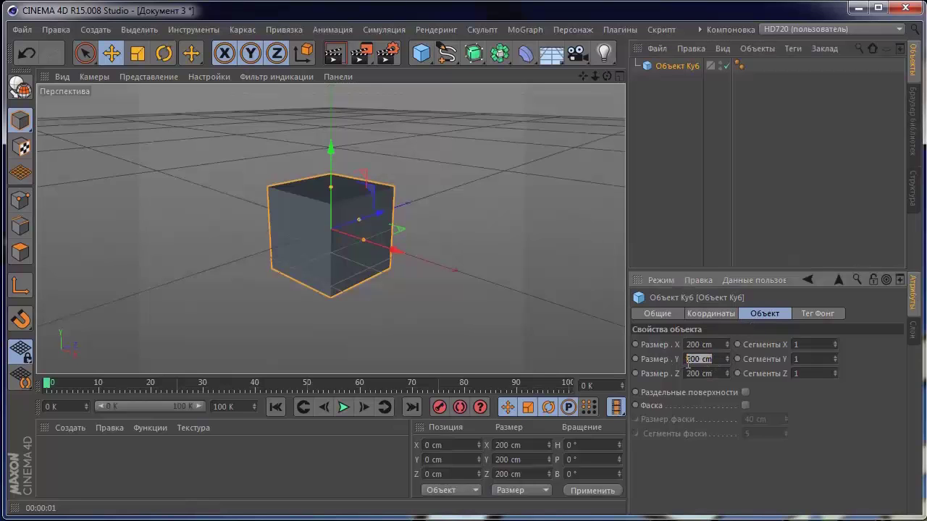
text(10)
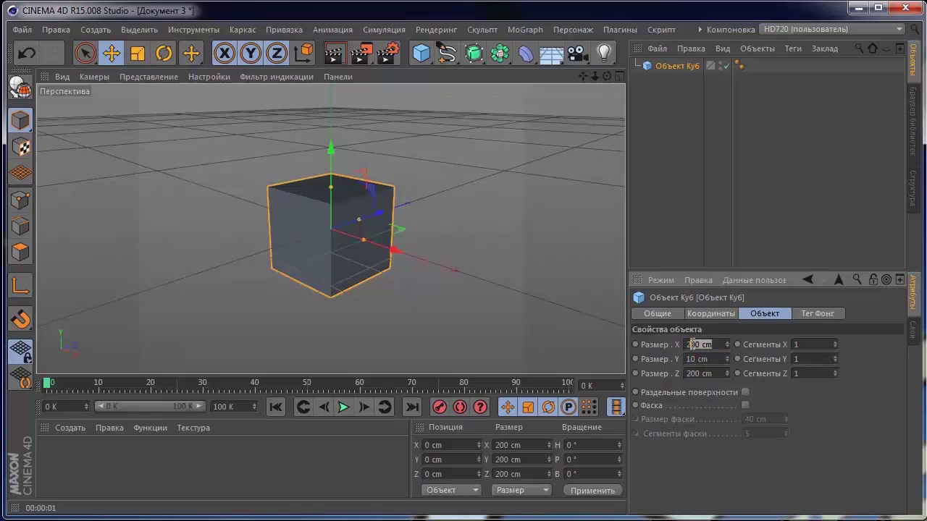
click(693, 346)
text(1000)
click(678, 374)
text(1000)
click(824, 428)
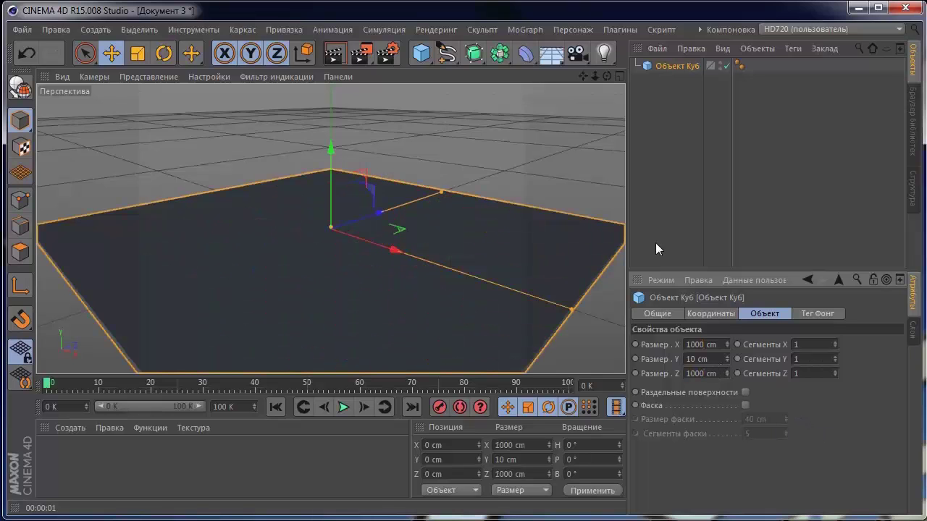
click(426, 52)
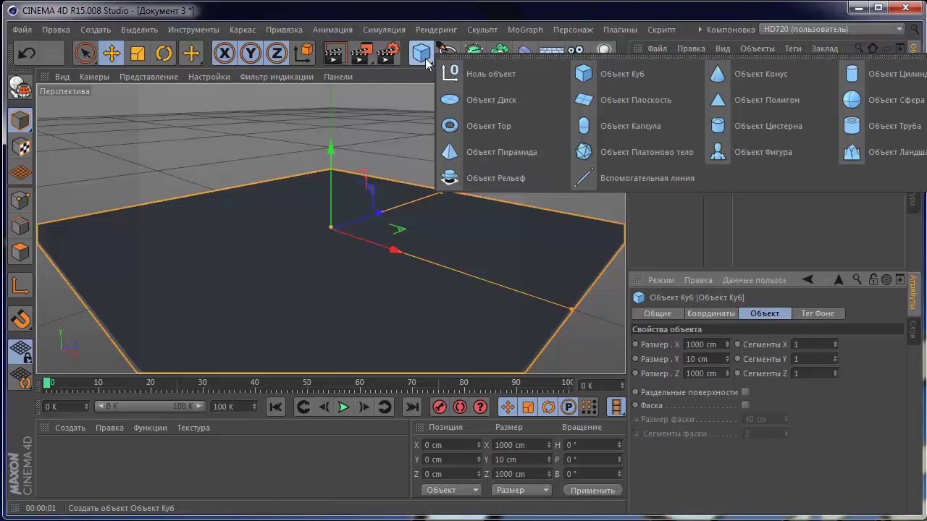
Add a sphere, set its radius to 70 cm, and place it at Y 63.289 cm above the slab
click(871, 101)
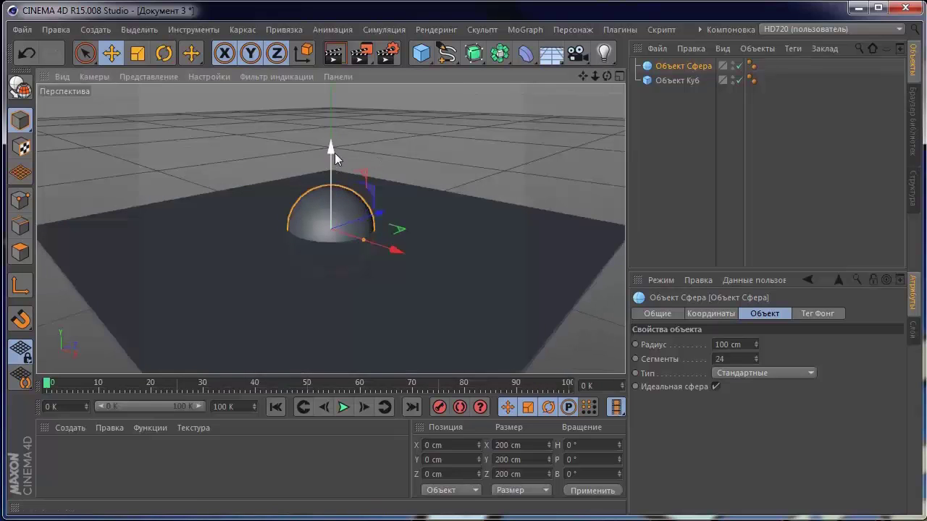
drag(333, 151, 340, 109)
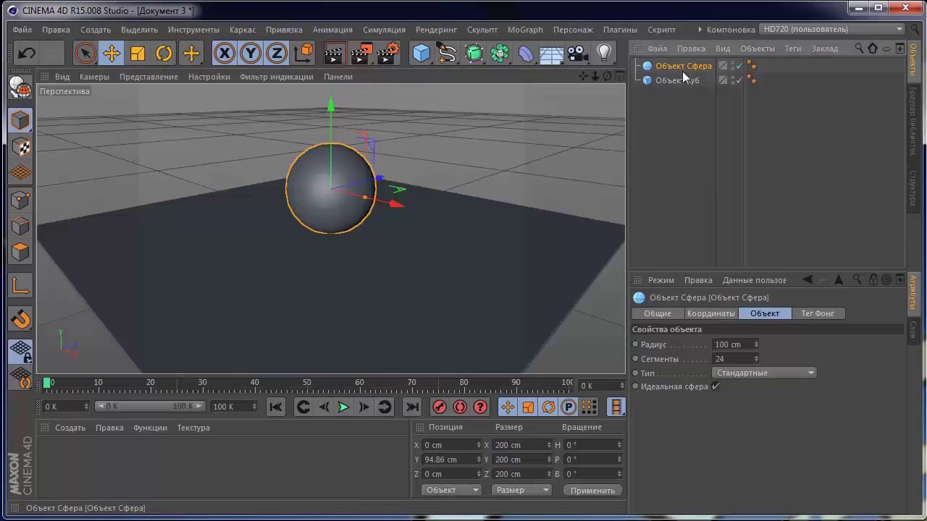
click(751, 346)
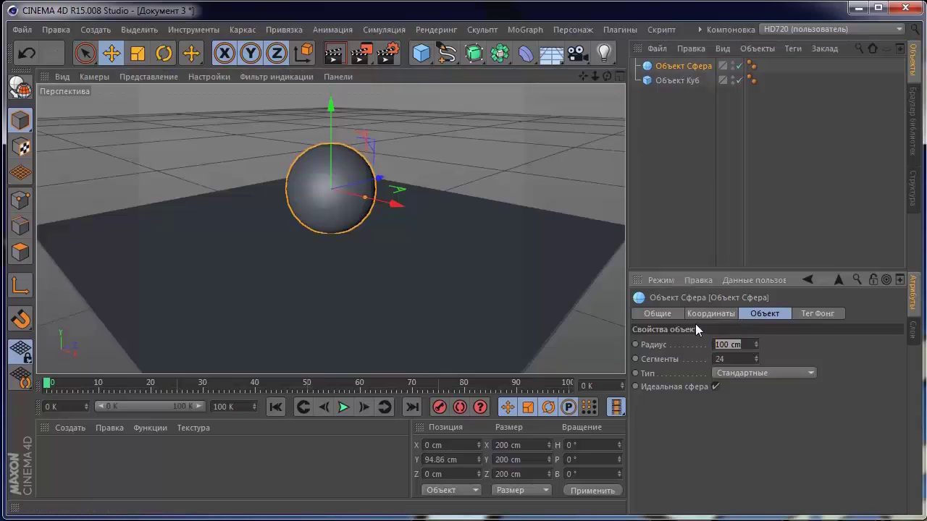
text(70)
key(Return)
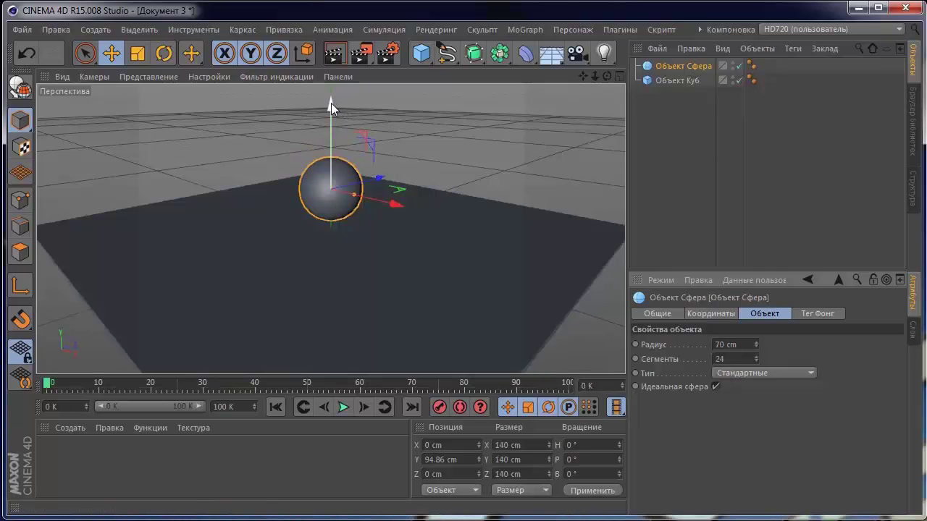
drag(331, 103, 328, 117)
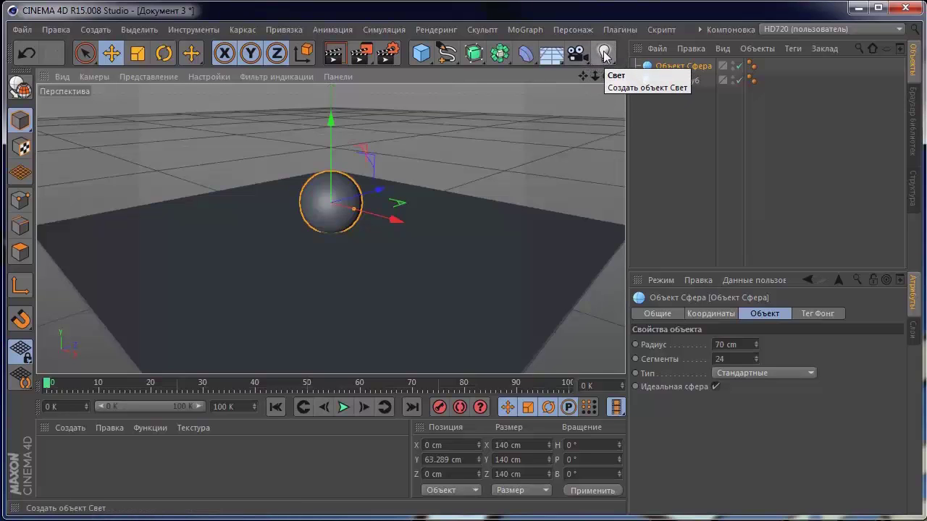
Add a standard Свет light from the light flyout
click(604, 56)
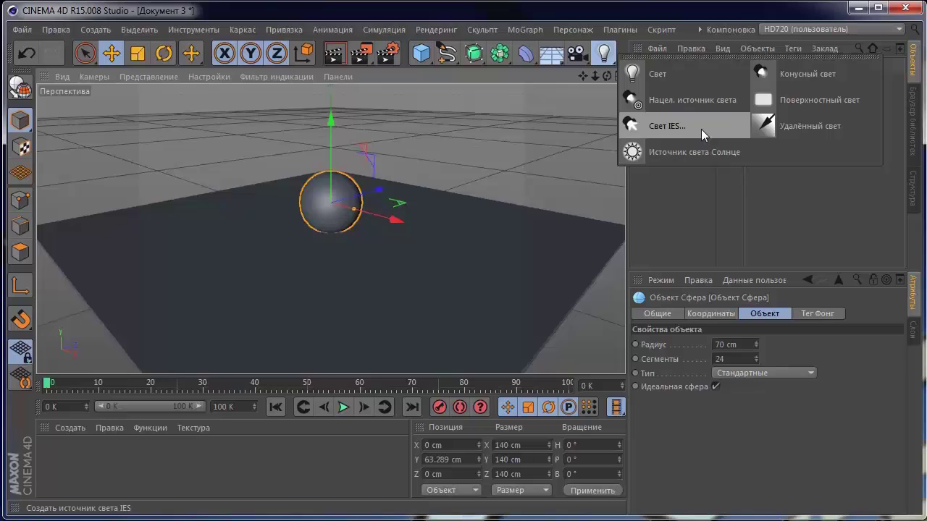
click(688, 76)
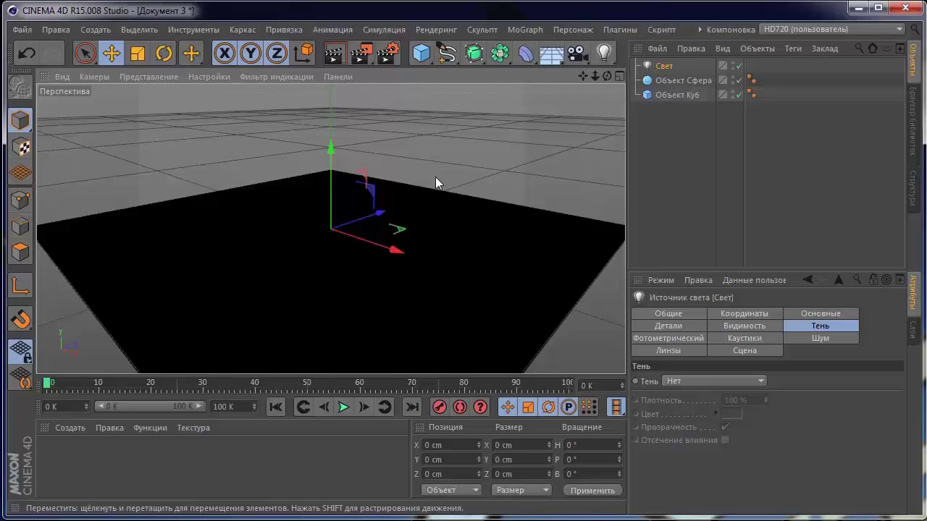
Move the light to Y 249.456 and Z -179.958 cm, above and in front of the sphere
click(112, 53)
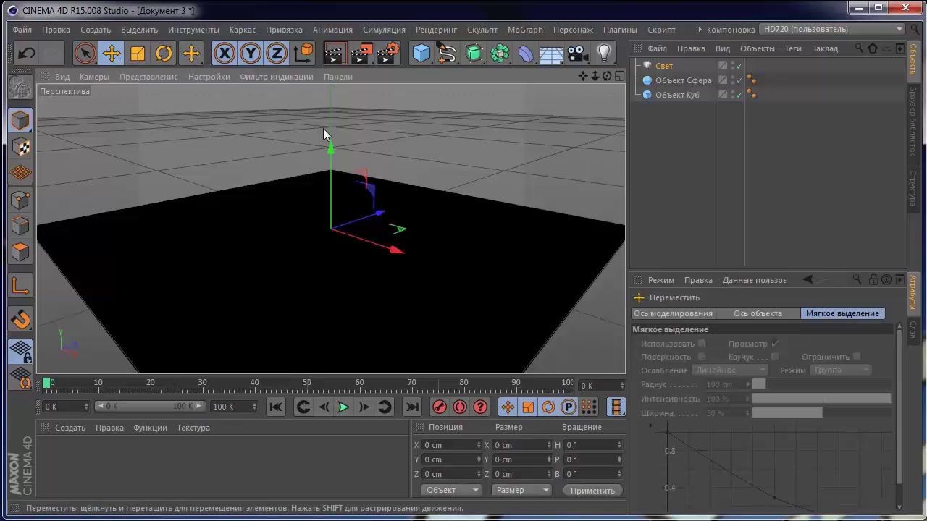
drag(330, 148, 330, 117)
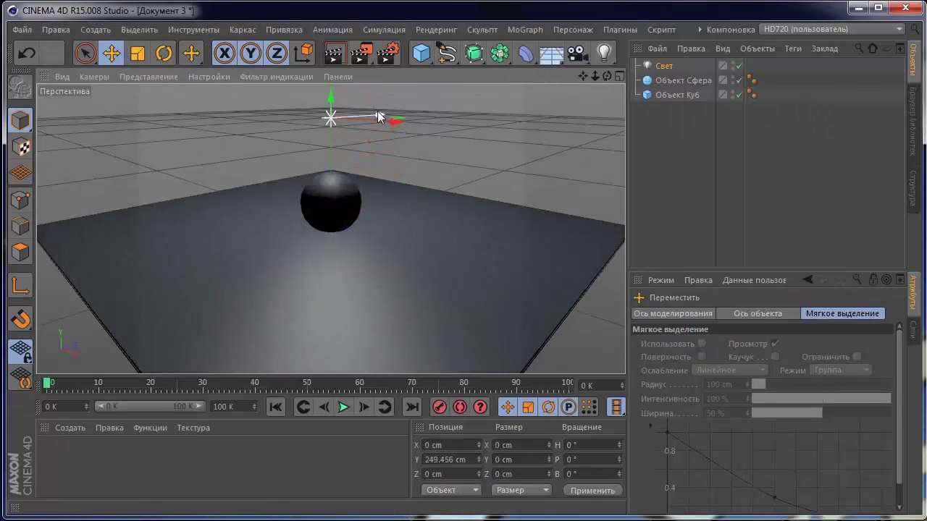
drag(379, 118, 317, 132)
drag(595, 76, 583, 74)
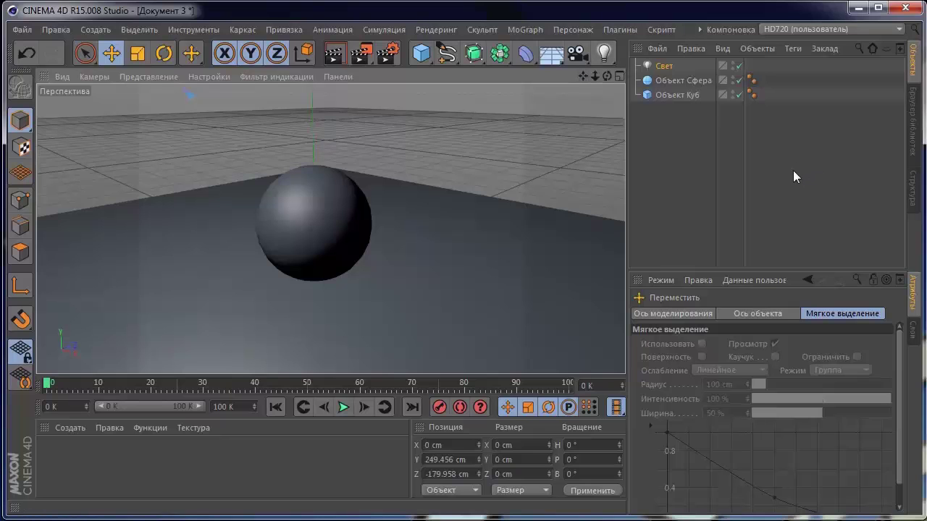
Set the light's Цвет on the Основные tab to pale cyan R 149, G 246, B 255
click(665, 67)
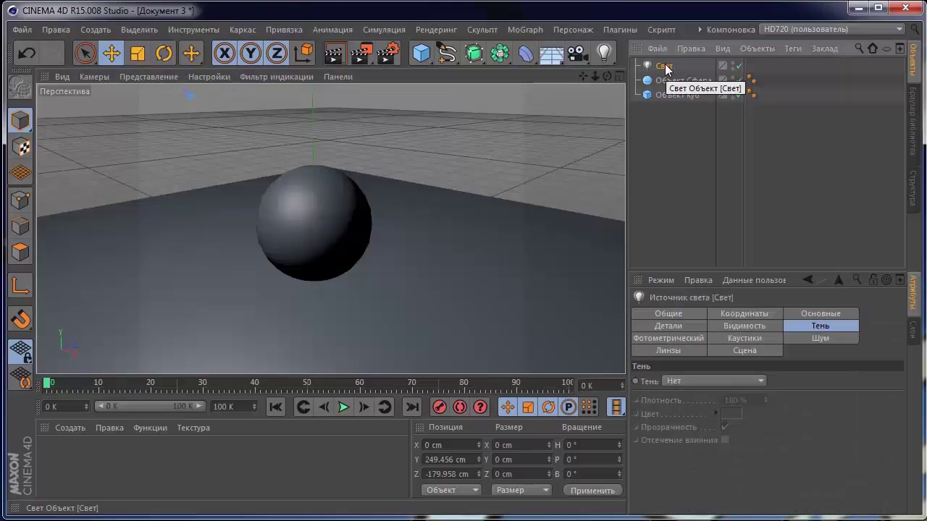
click(802, 313)
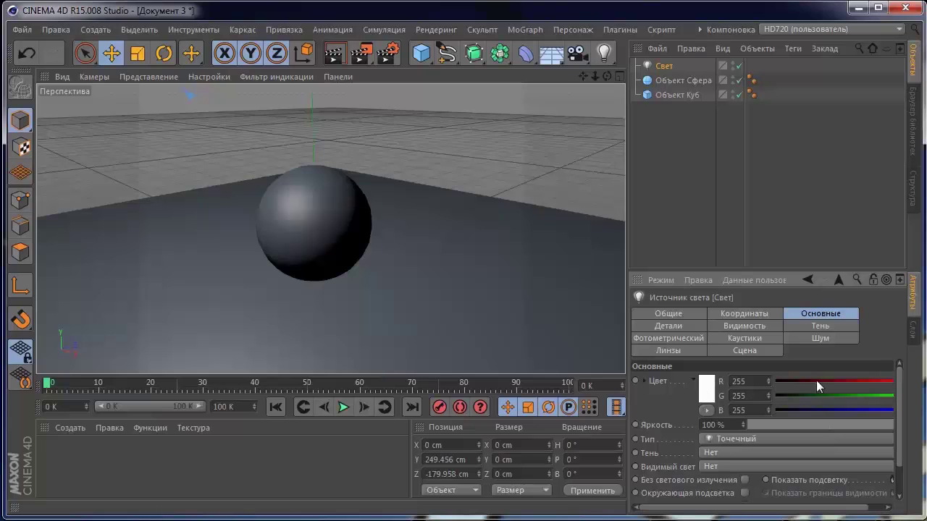
drag(793, 507, 810, 507)
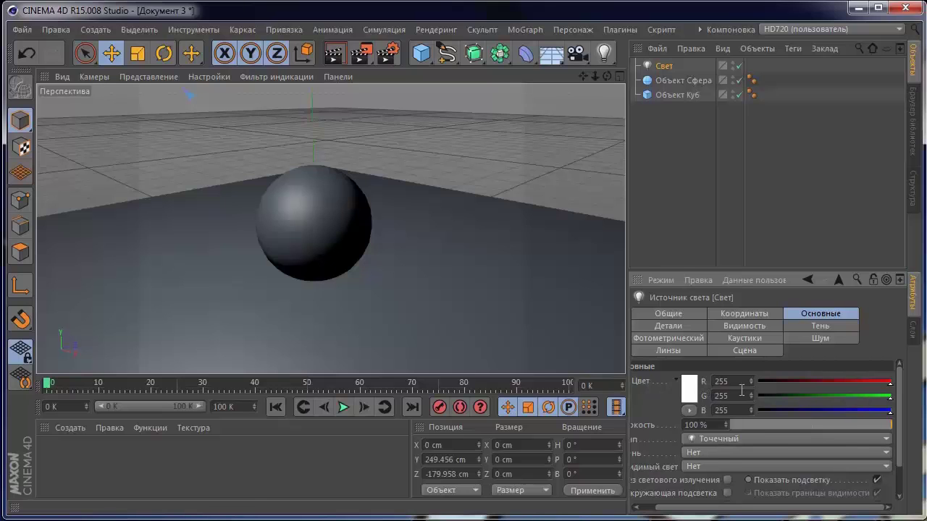
click(730, 411)
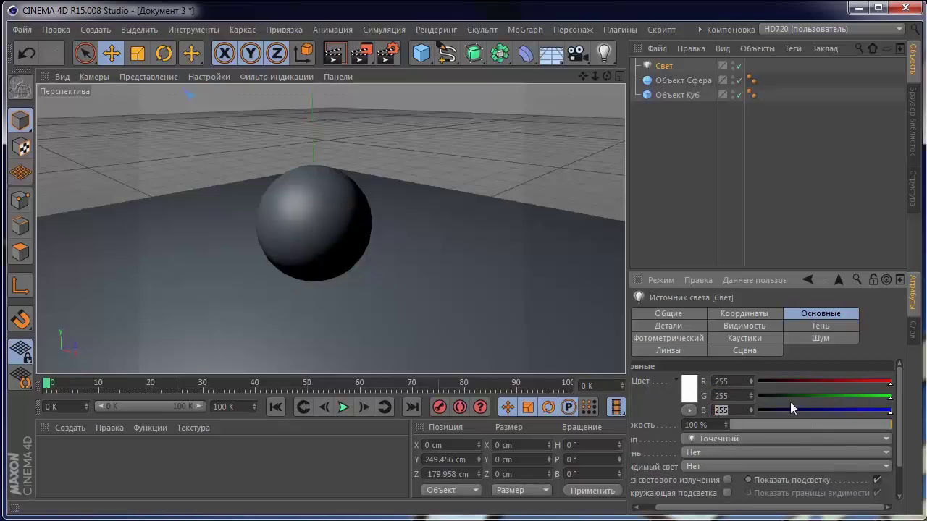
click(692, 387)
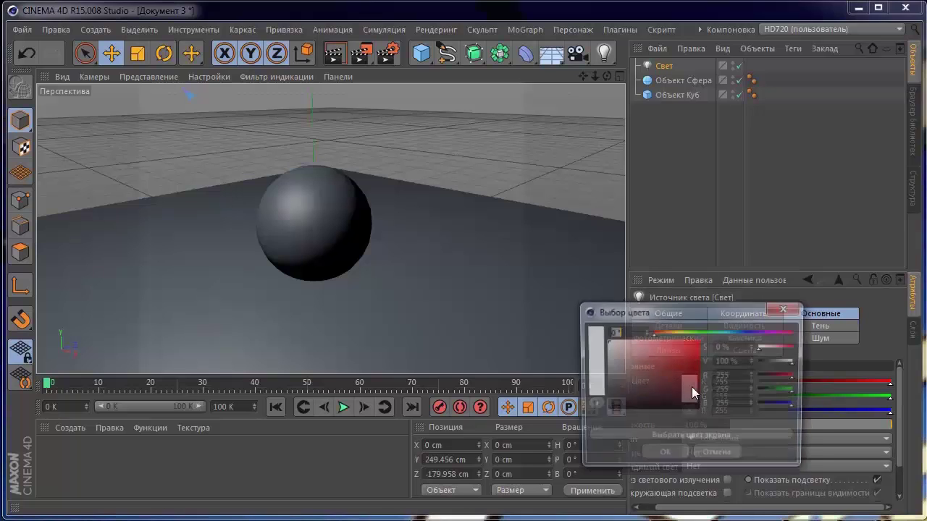
mouse_move(695, 311)
mouse_down()
mouse_move(670, 297)
mouse_move(700, 319)
mouse_move(620, 327)
mouse_up()
click(650, 319)
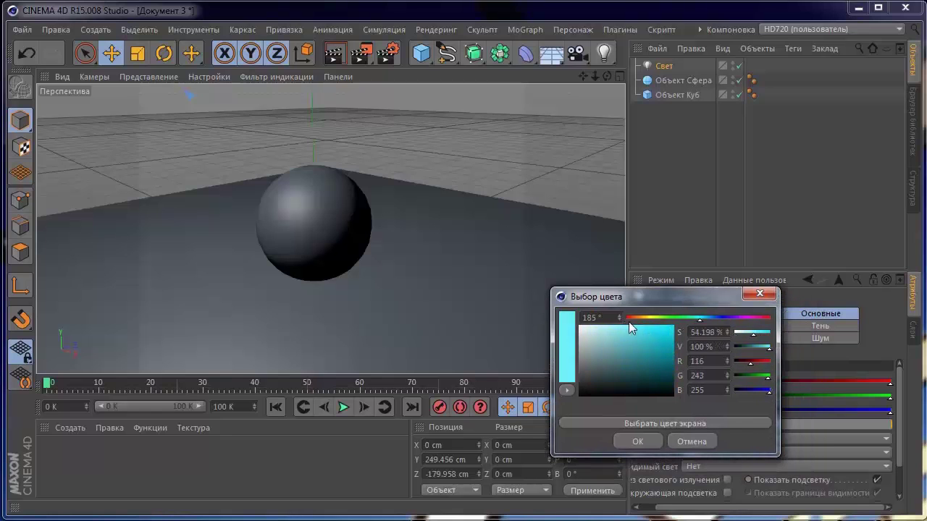
click(639, 442)
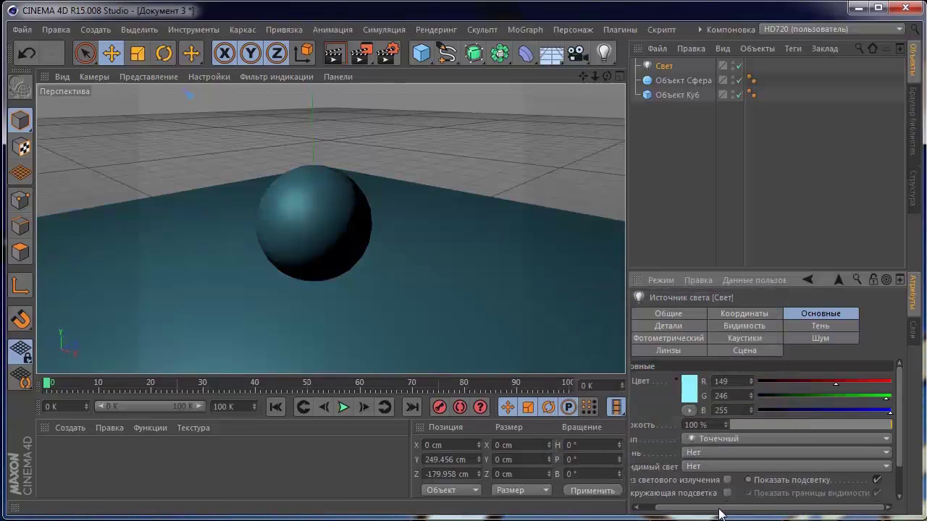
drag(718, 507, 701, 507)
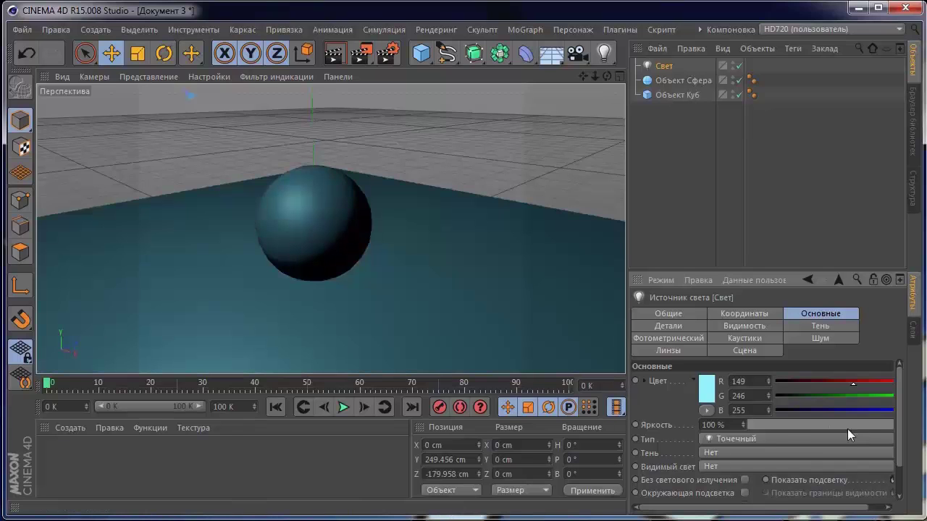
Enlarge the Attributes panel upward and reopen the light's Тень shadow-type list
click(710, 453)
click(717, 286)
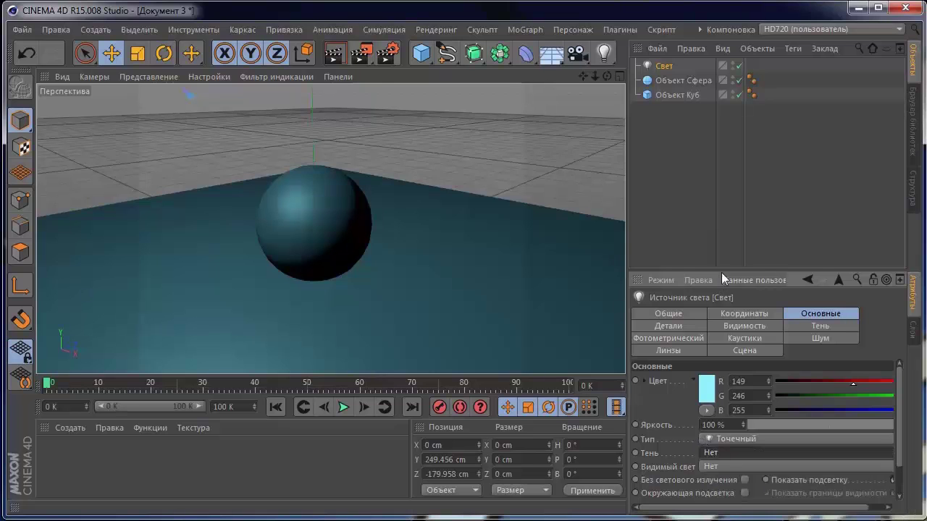
drag(722, 275, 725, 219)
click(713, 401)
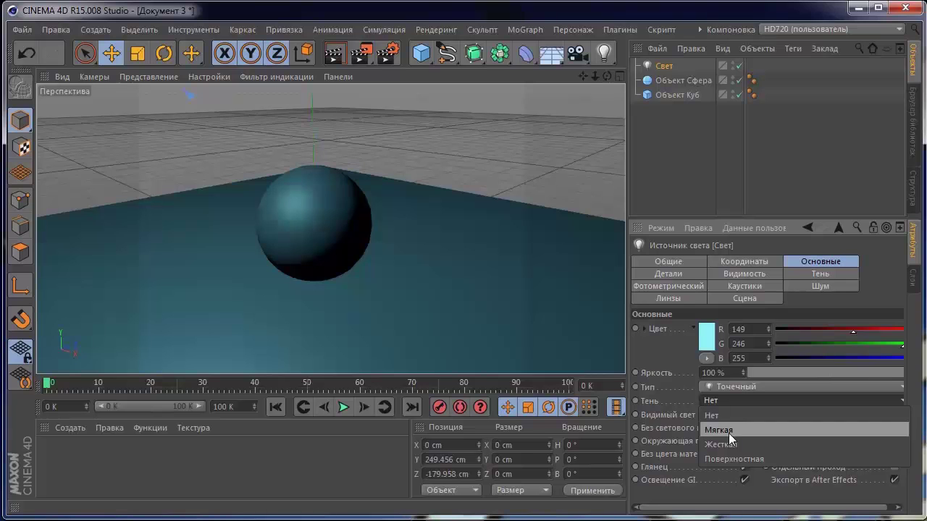
Switch the light to Поверхностная area shadows and select the 75% Точность value on the Тень tab
click(731, 459)
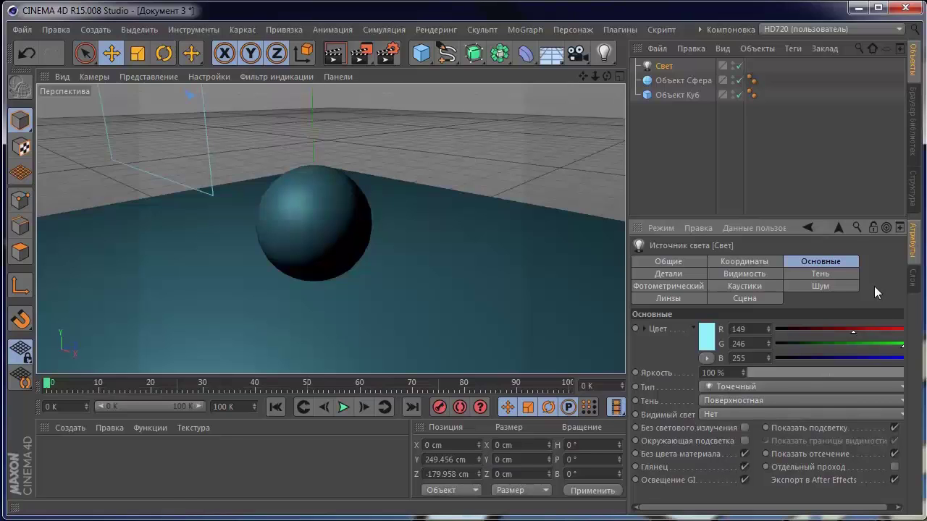
click(799, 273)
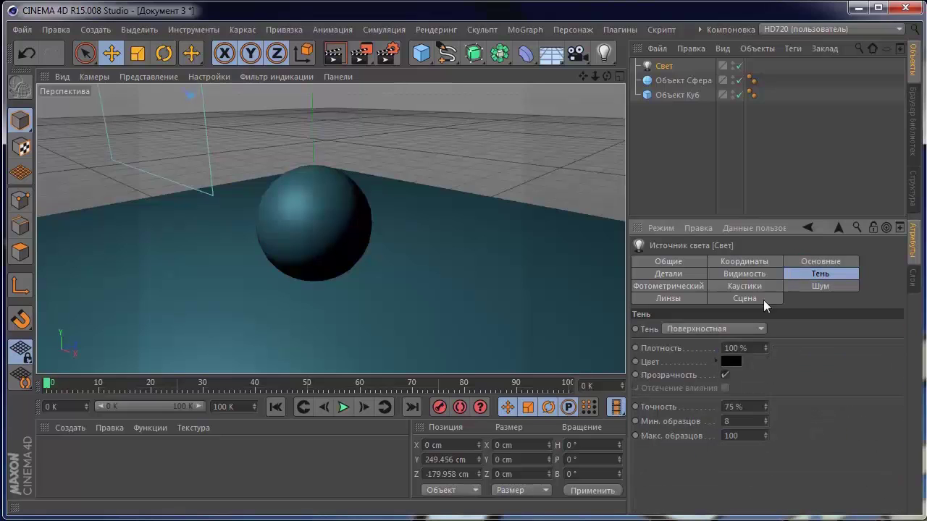
double_click(736, 349)
click(752, 406)
drag(751, 406, 722, 406)
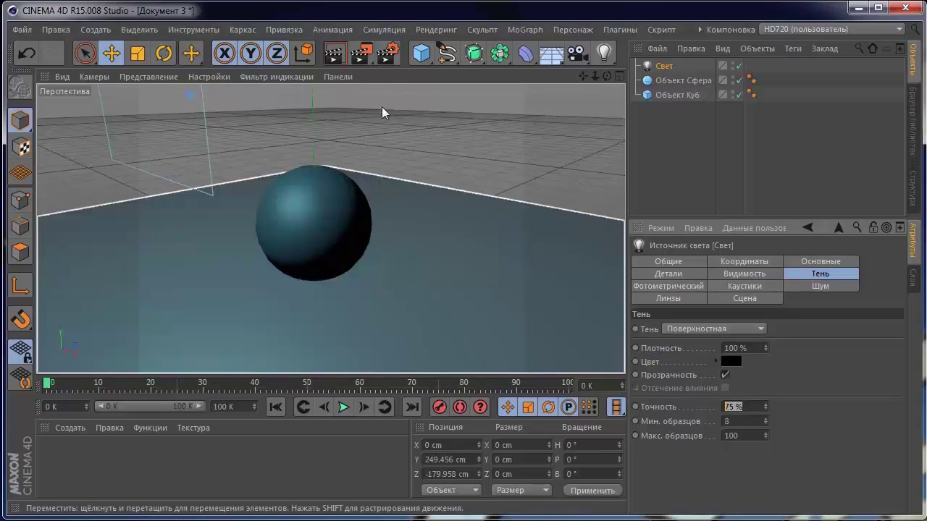
Render the current view to preview the lighting, then select the shadow Точность field
click(333, 59)
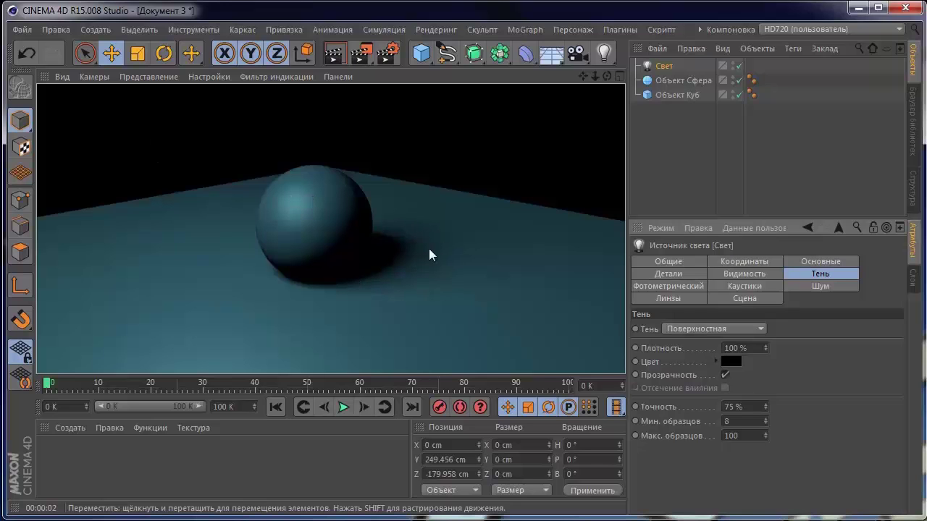
click(746, 406)
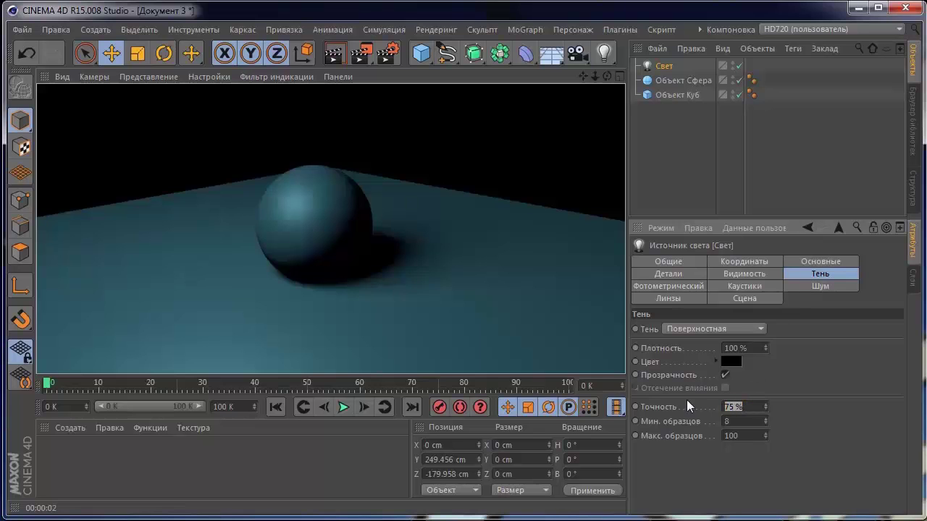
Set shadow accuracy to 100%, switch the shadow to Жесткая, and render the view
text(100)
click(819, 262)
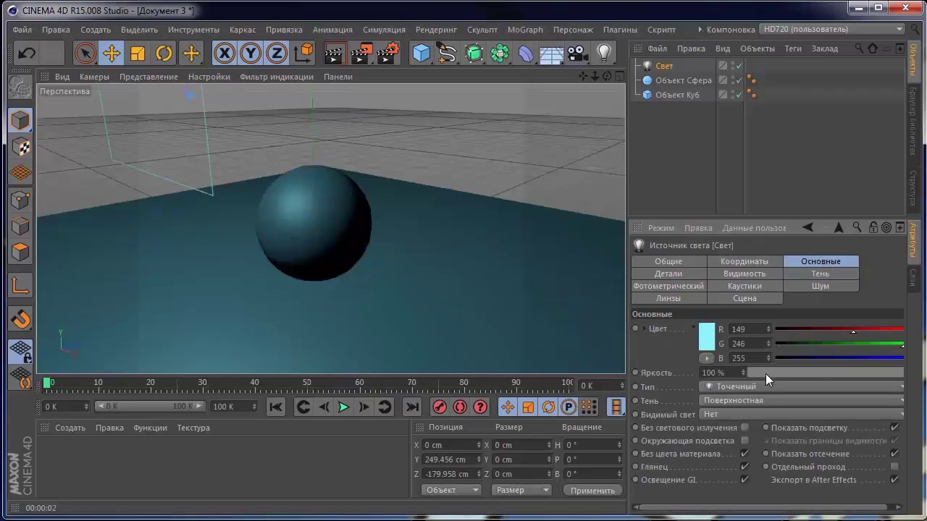
click(757, 398)
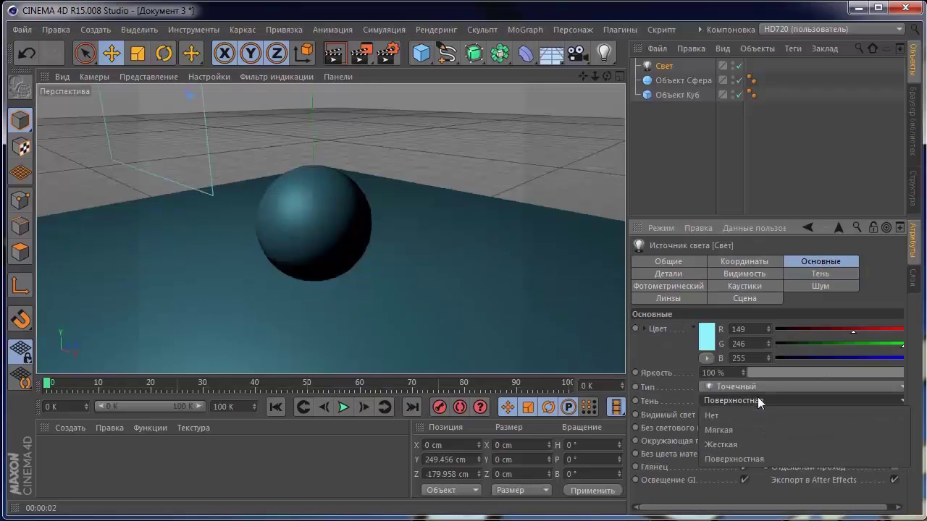
click(744, 442)
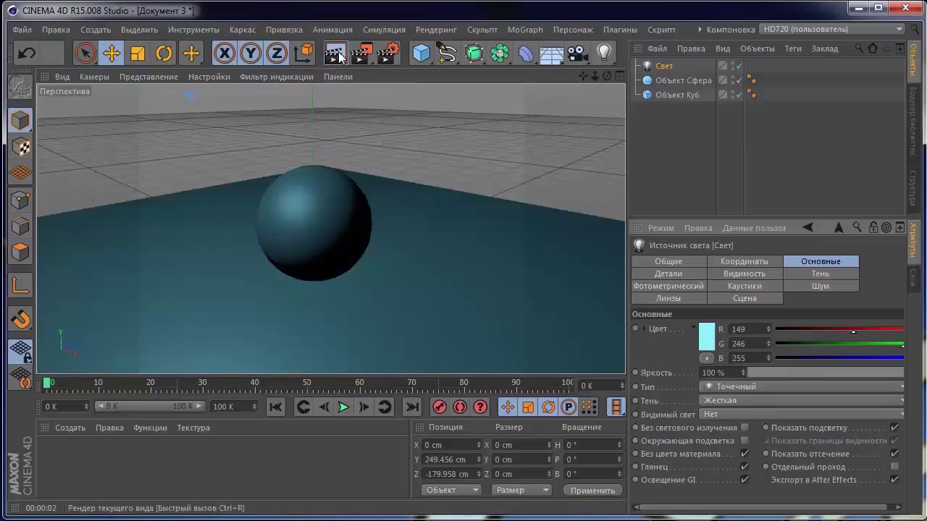
click(336, 54)
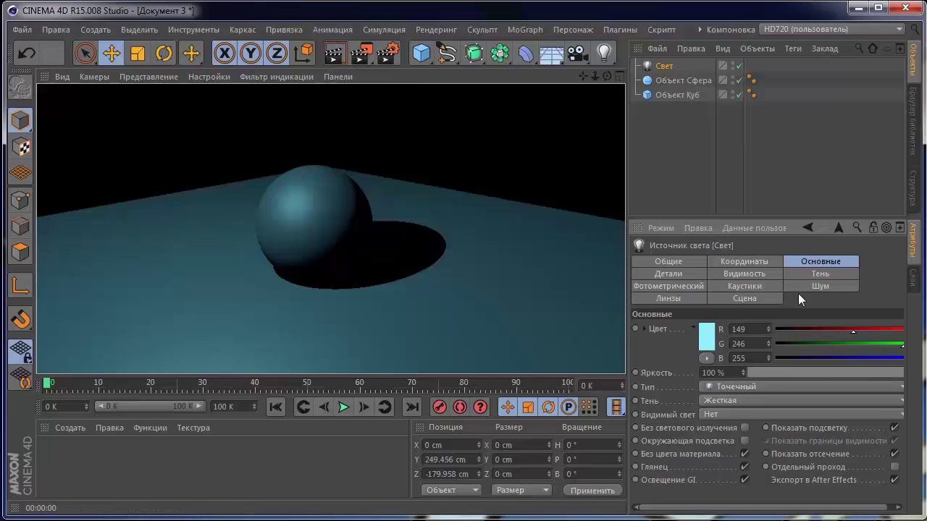
Change the shadow to Мягкая and re-render to compare the soft shadow
click(735, 400)
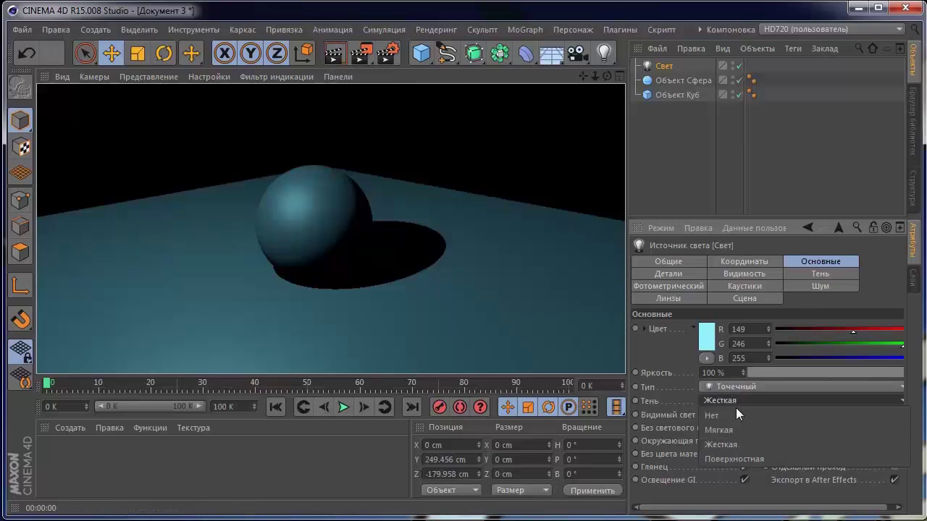
click(733, 425)
key(ctrl+r)
click(333, 55)
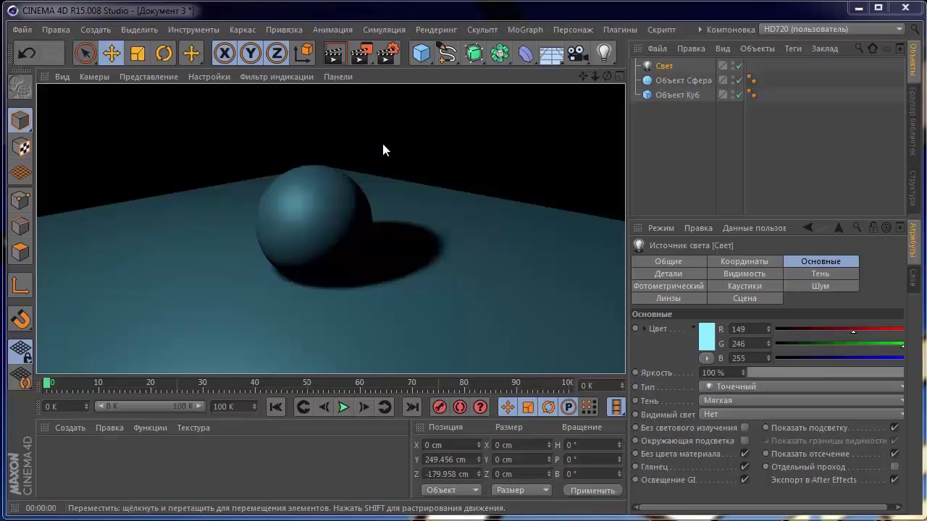
Add a Земля floor object to the scene
click(577, 186)
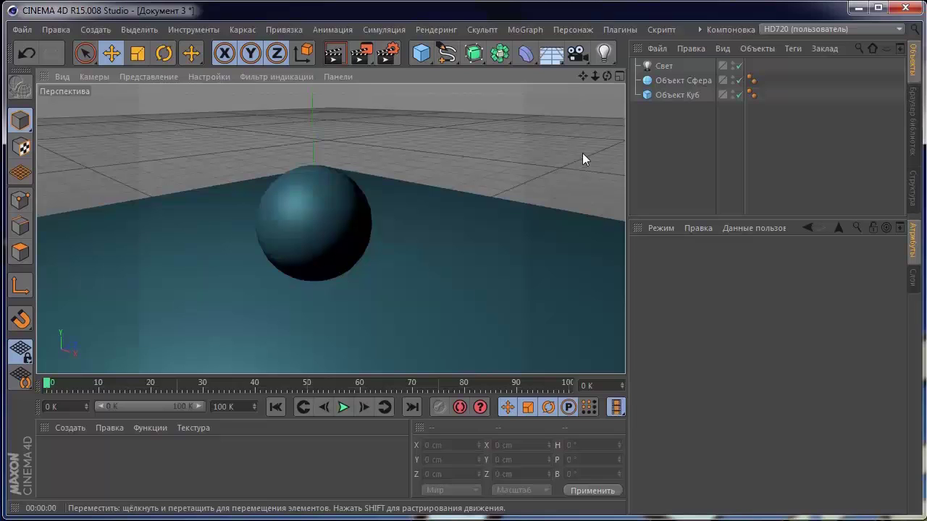
click(561, 62)
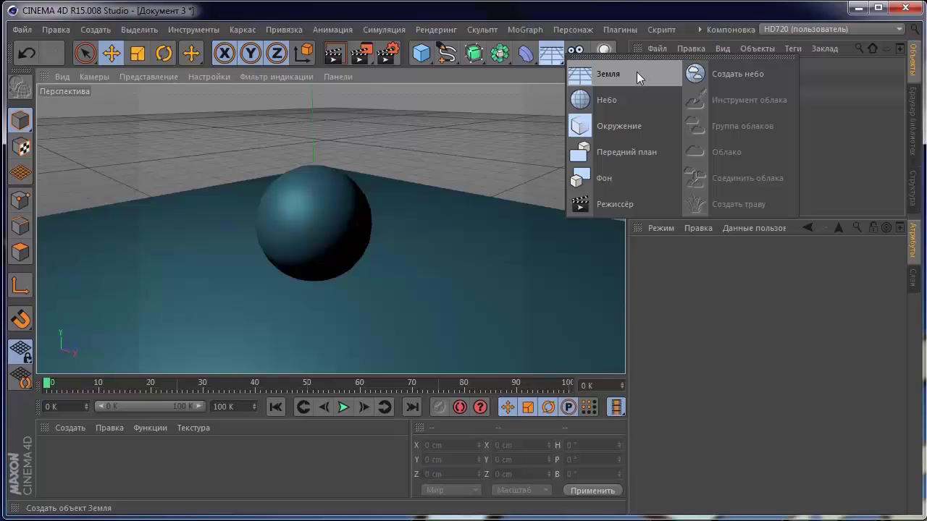
click(637, 73)
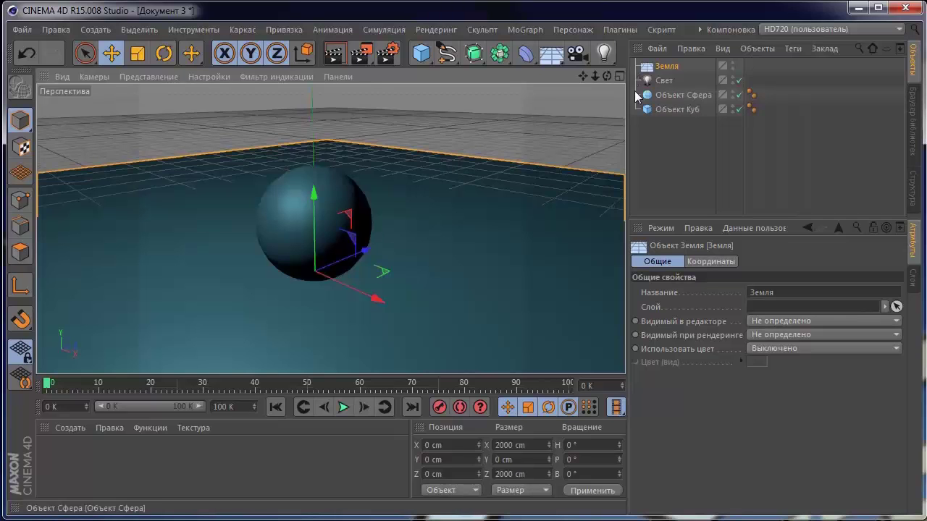
Delete the Объект Куб slab and render the view to check the sphere's shadow
click(674, 108)
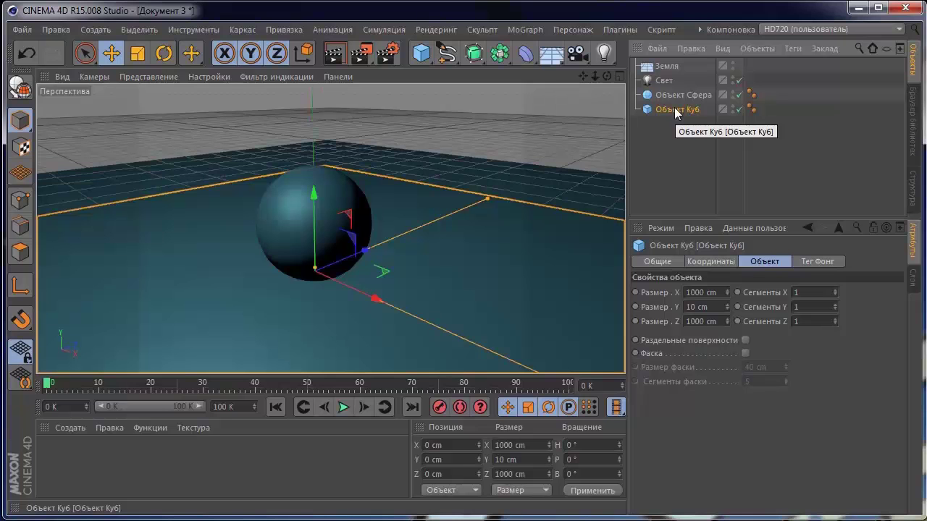
key(Delete)
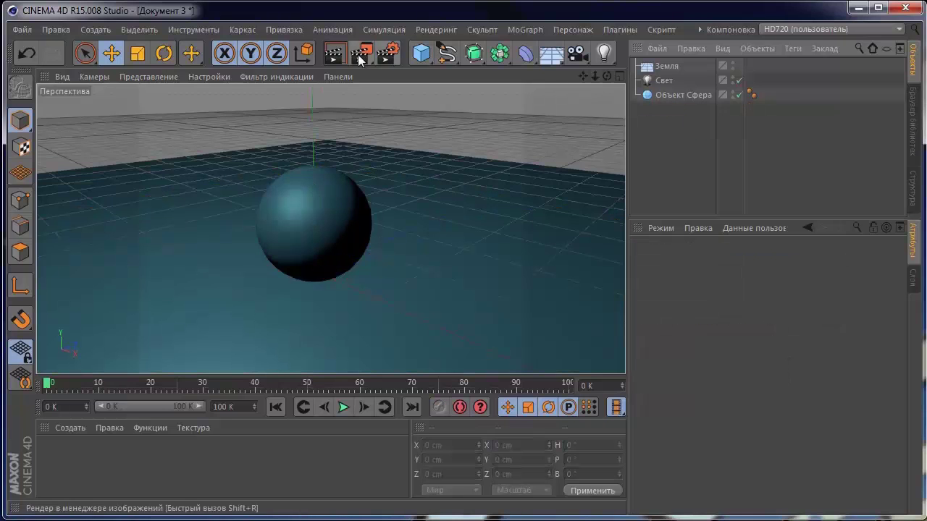
click(334, 58)
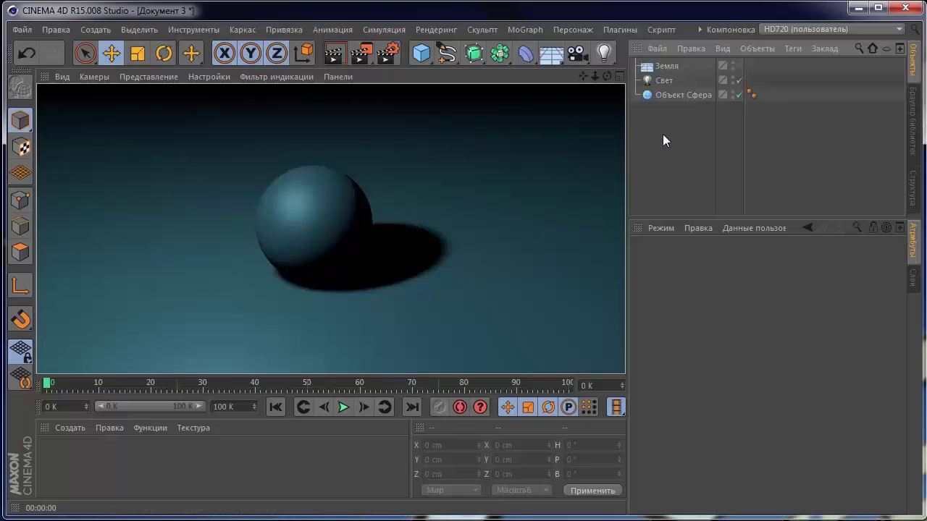
click(656, 110)
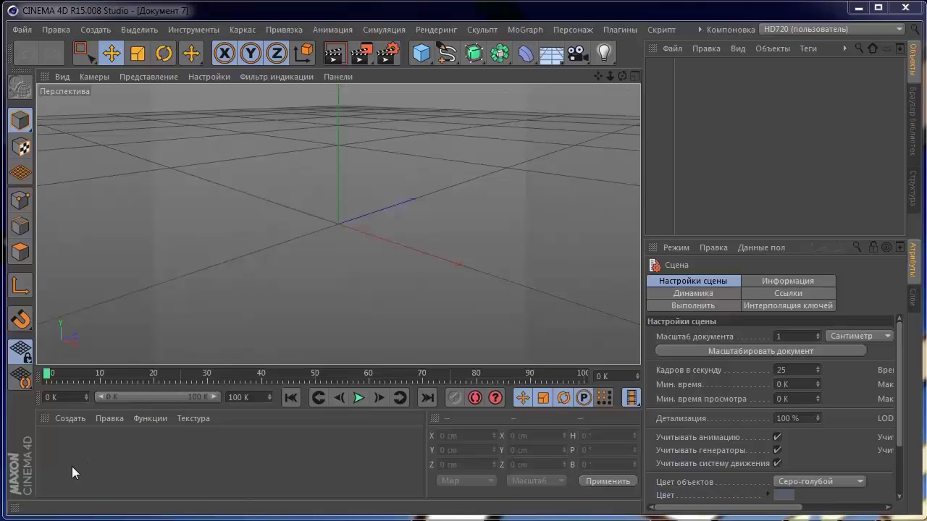
Create a new default grey material, Материал, from the Material Manager's Создать menu
click(60, 418)
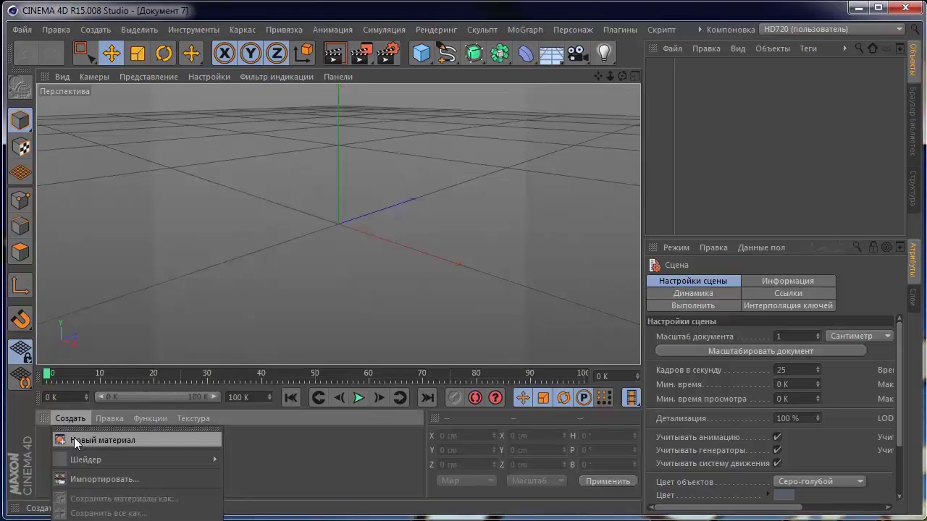
click(75, 439)
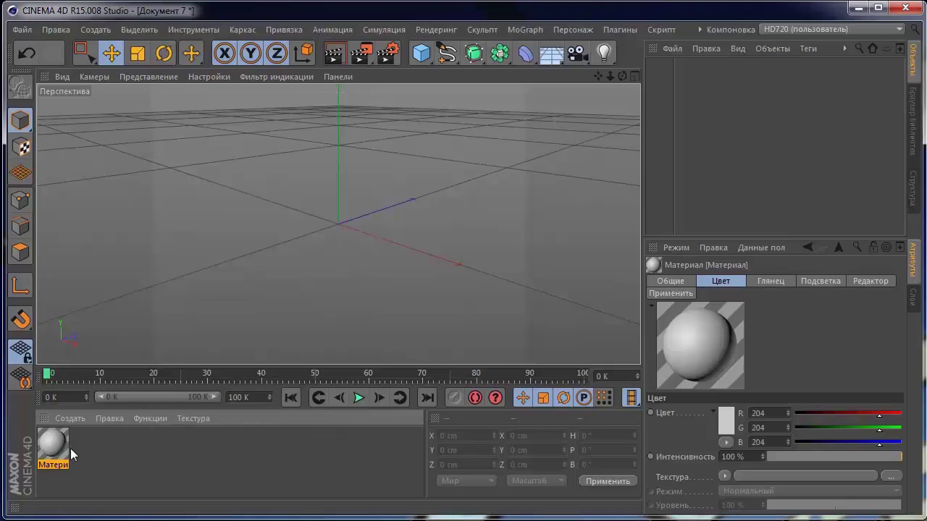
Switch the Material Manager to Крупные значки (large thumbnails), resizing the viewport divider around it
click(147, 419)
mouse_move(110, 419)
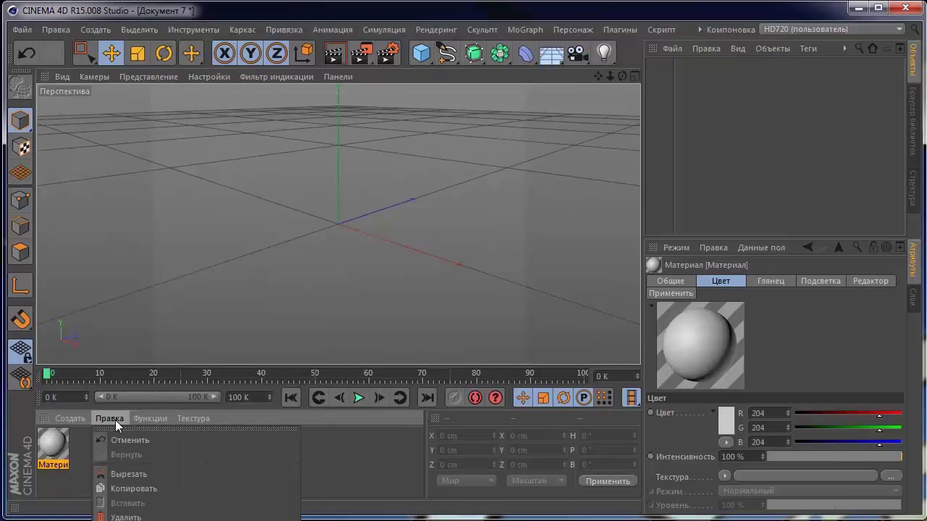
click(345, 473)
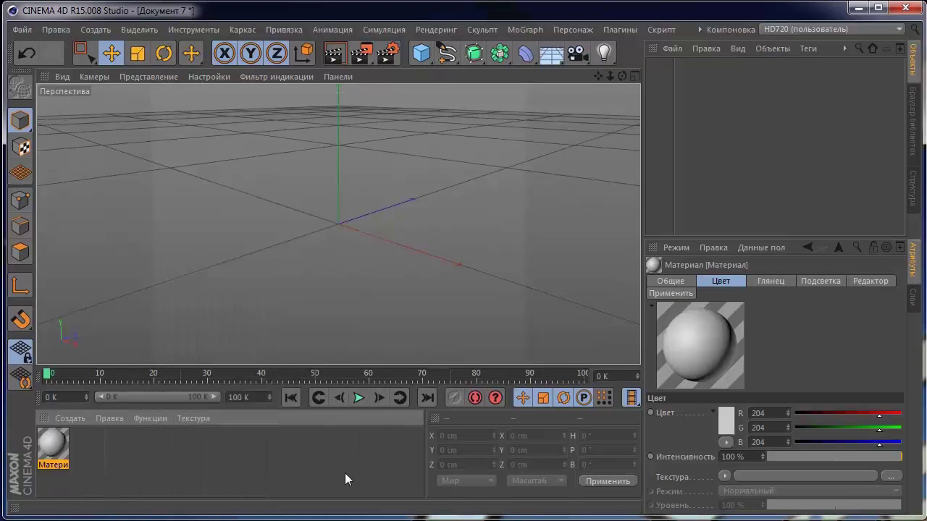
drag(343, 363, 294, 118)
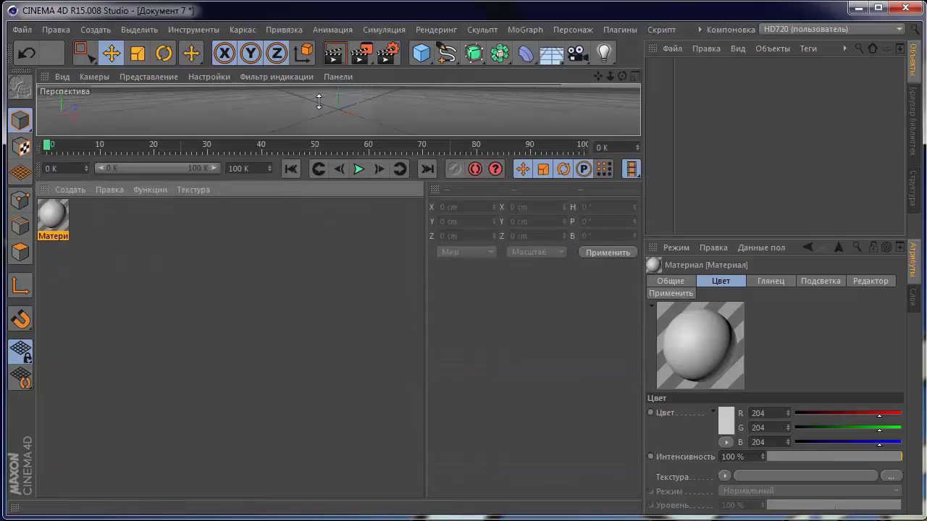
click(99, 189)
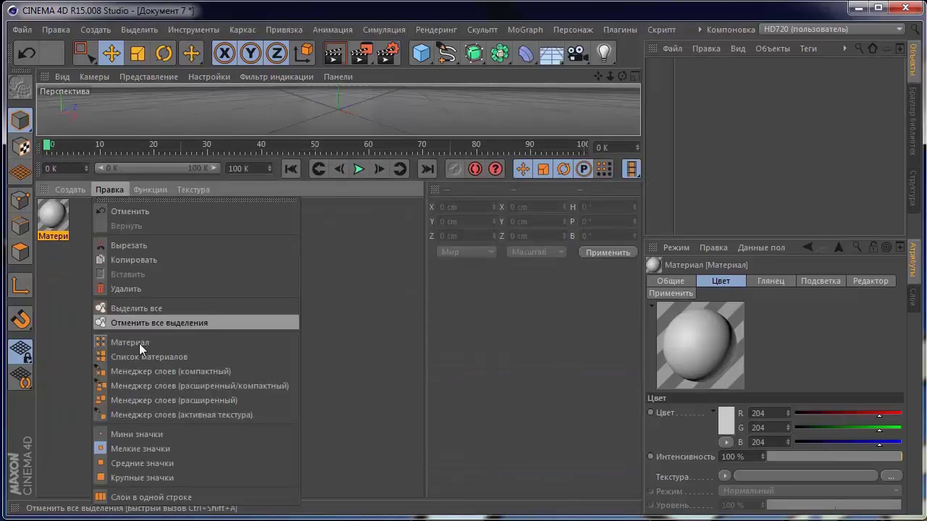
click(142, 476)
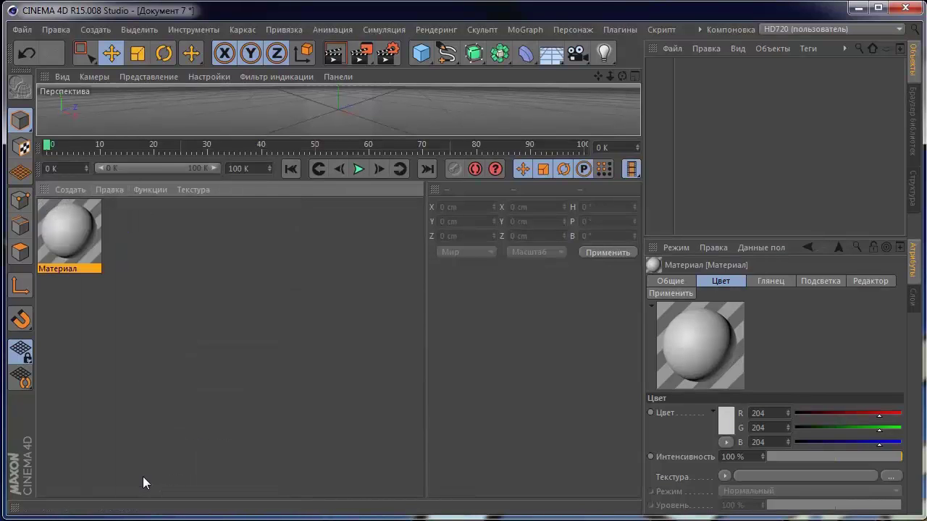
drag(205, 144, 186, 355)
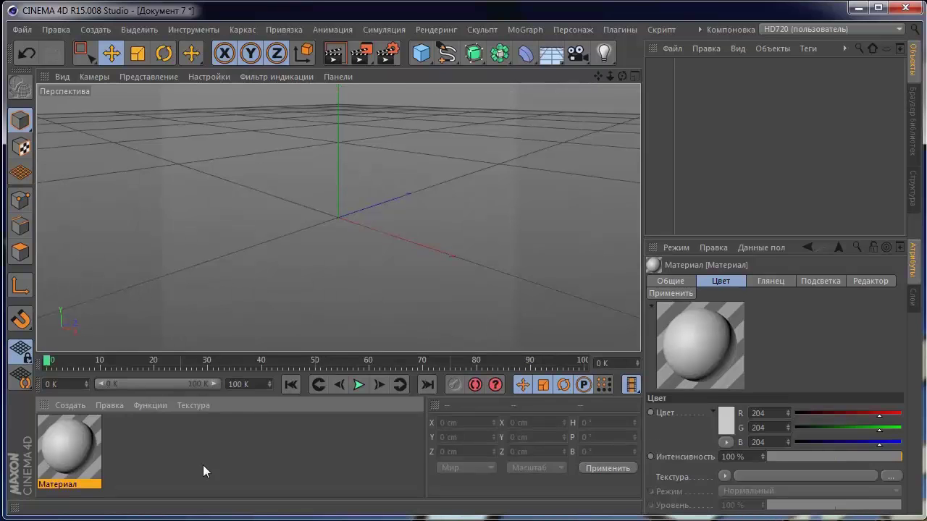
Open Материал in the Material Editor and set its Цвет to light green (R 158, G 230, B 153)
double_click(76, 447)
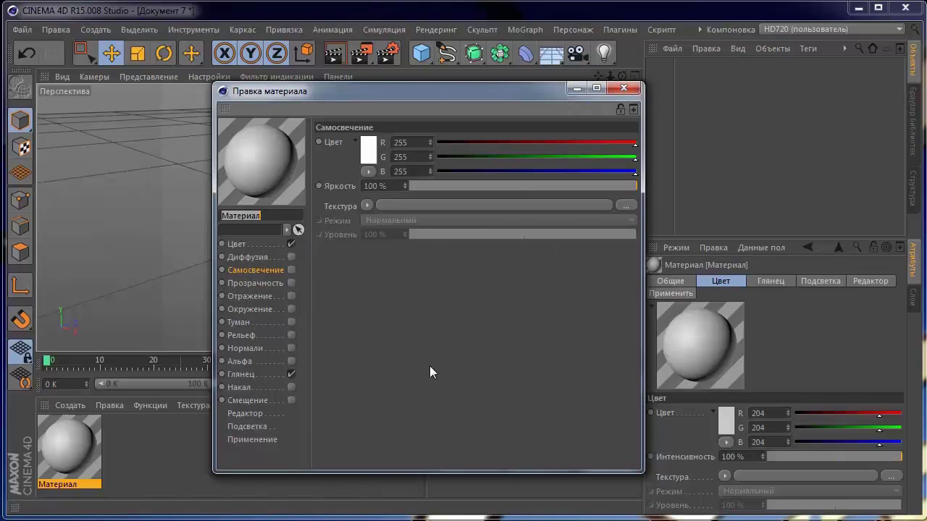
click(246, 243)
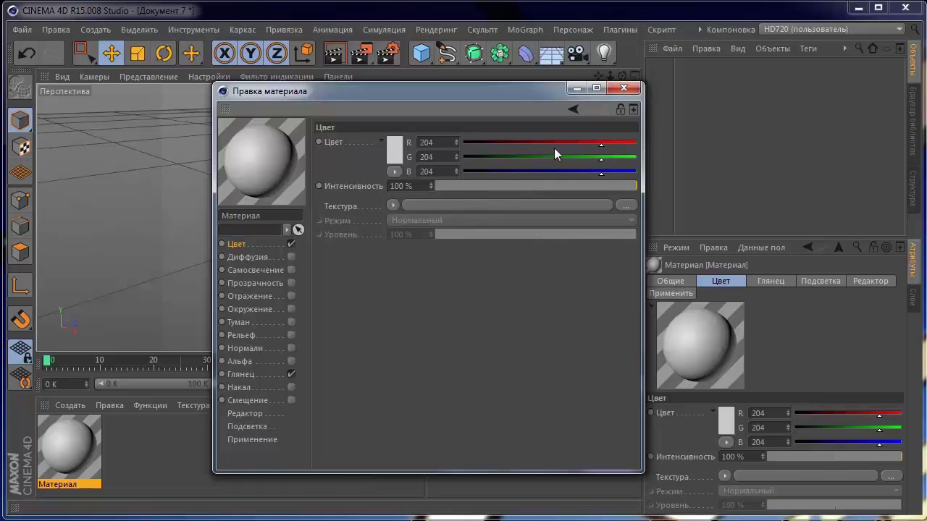
mouse_move(599, 145)
mouse_down()
mouse_move(570, 146)
mouse_move(619, 164)
mouse_move(565, 177)
mouse_up()
Enable the Отражение channel and set its Интенсивность to 50%
click(265, 296)
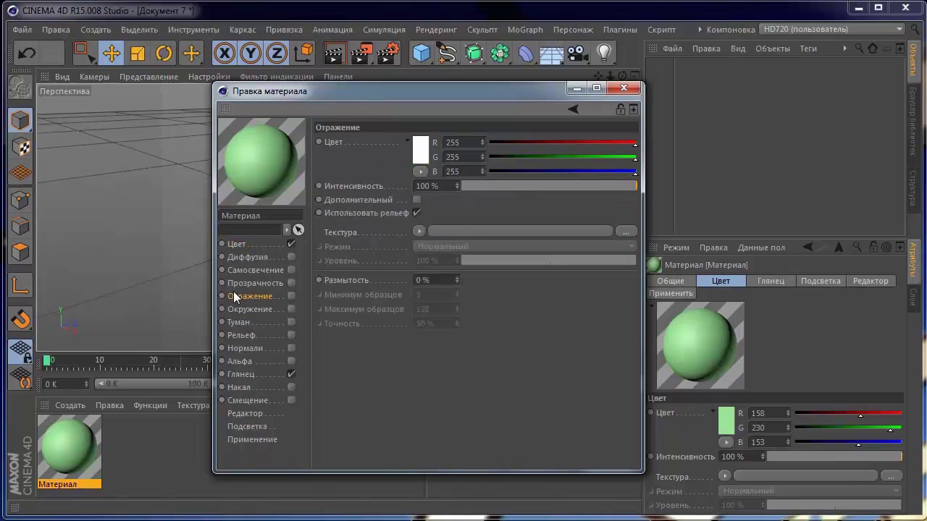
click(291, 296)
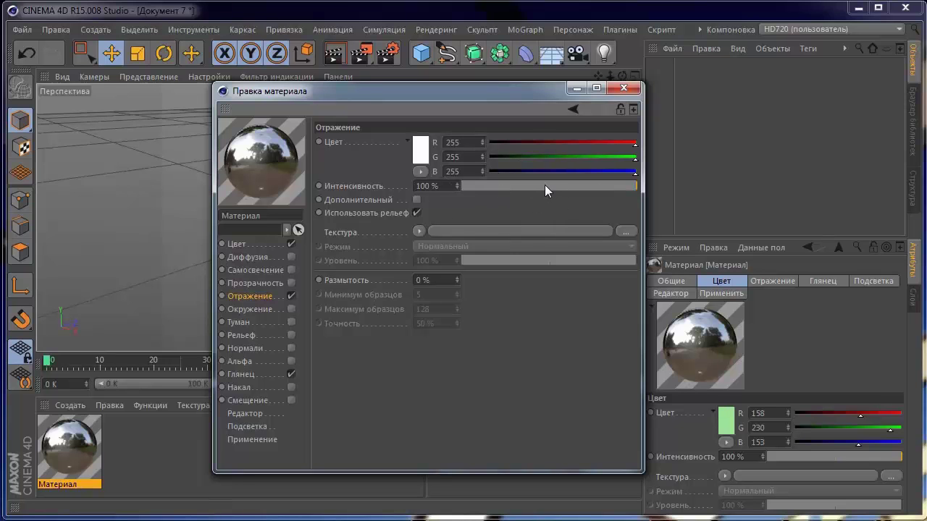
click(547, 186)
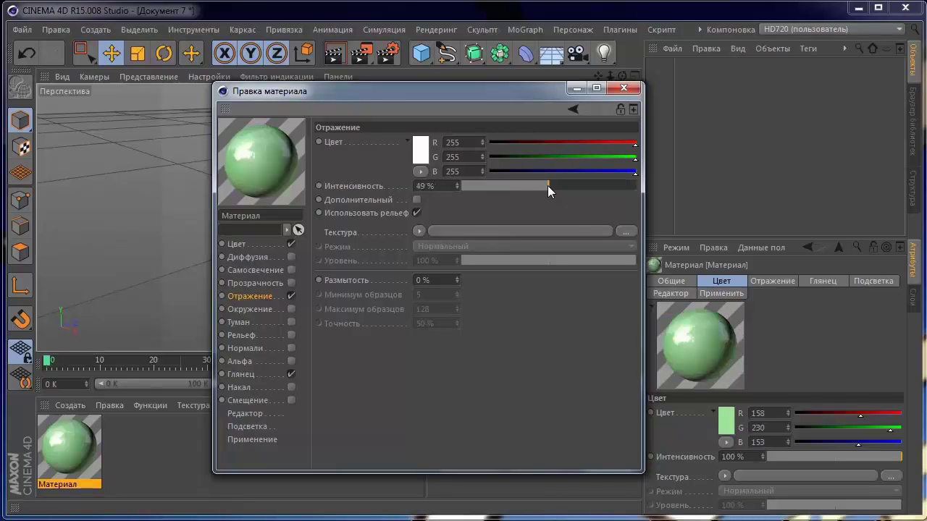
drag(548, 185, 550, 186)
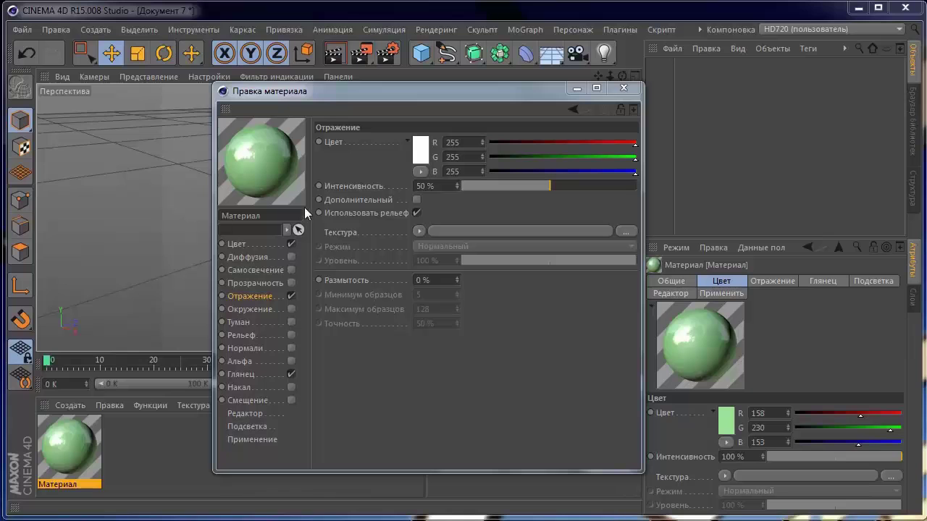
Enable the Рельеф channel and load a Шум noise texture at 20% strength
click(243, 334)
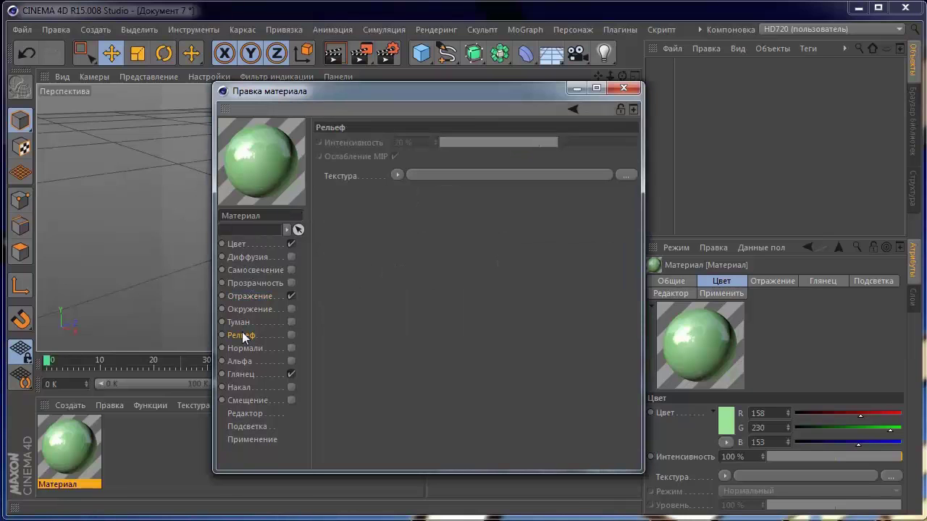
click(291, 336)
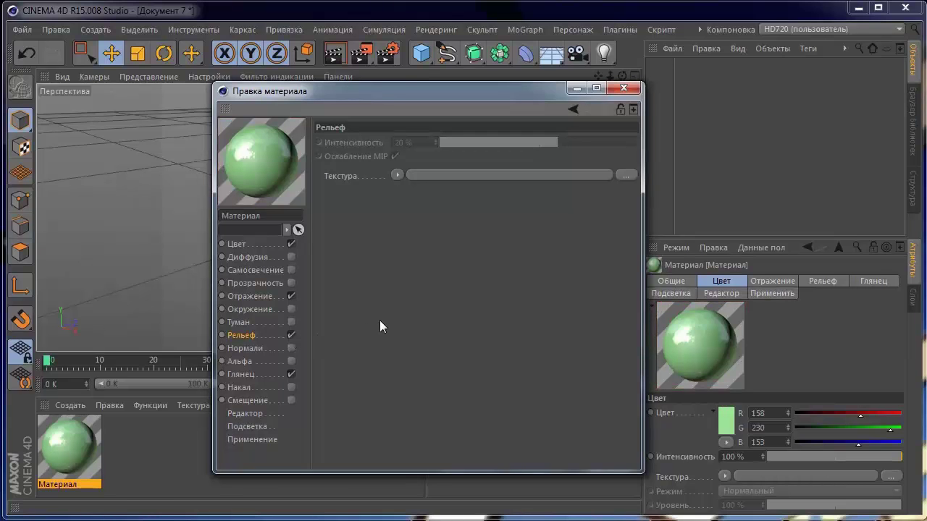
click(398, 174)
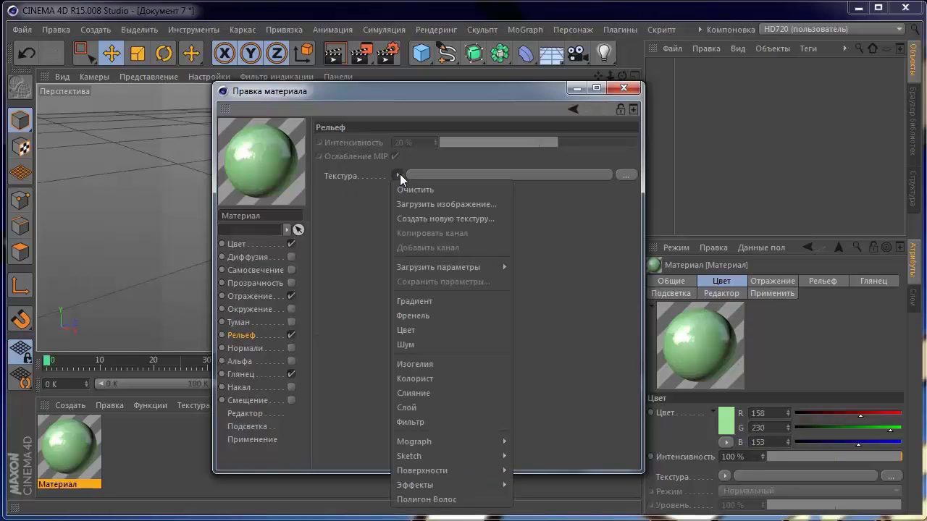
click(418, 344)
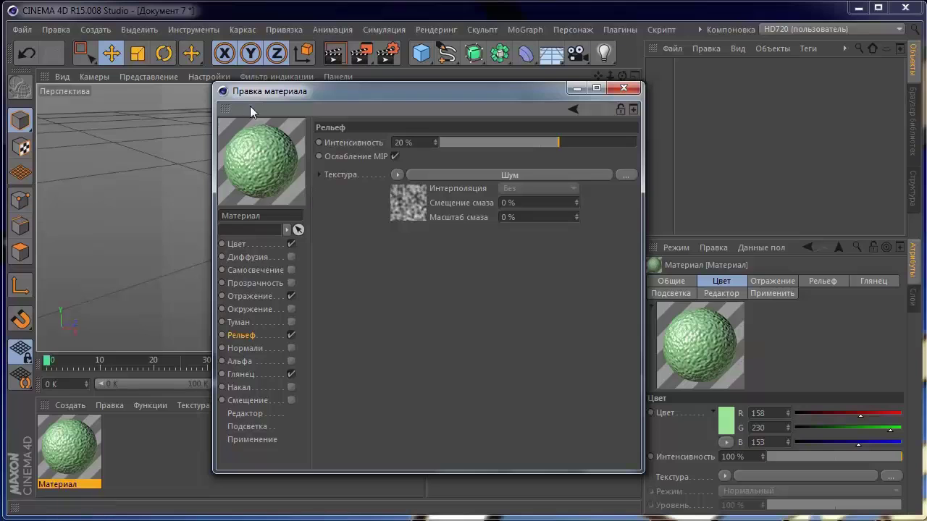
Set the material preview to Большие and open it in its own enlarged window beside the editor
right_click(266, 155)
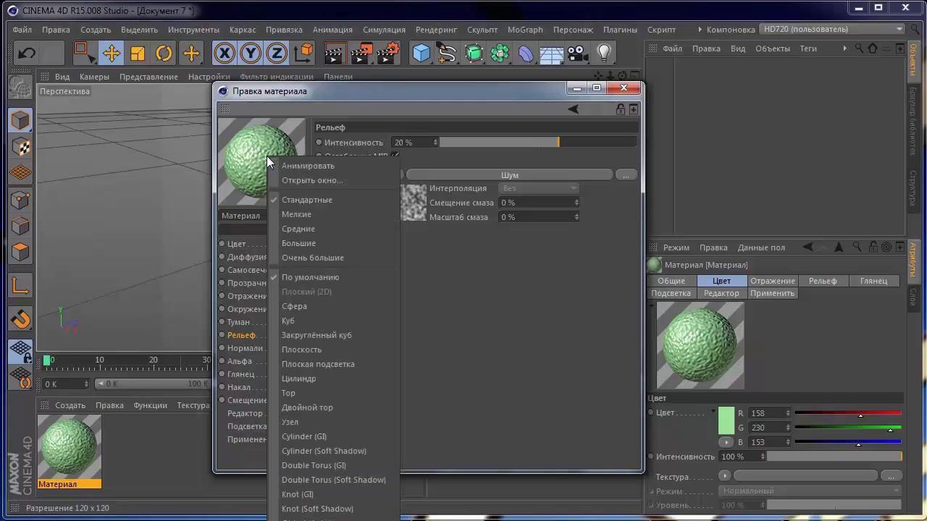
click(315, 241)
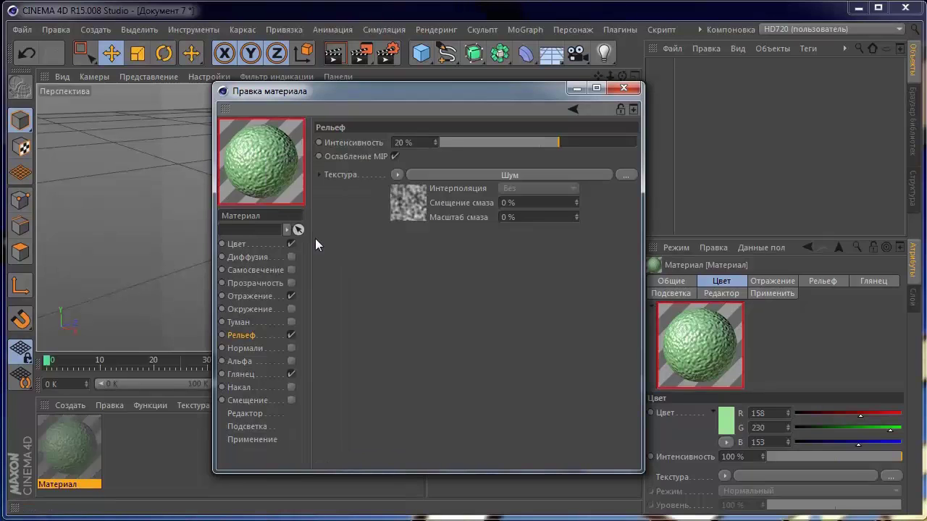
right_click(255, 161)
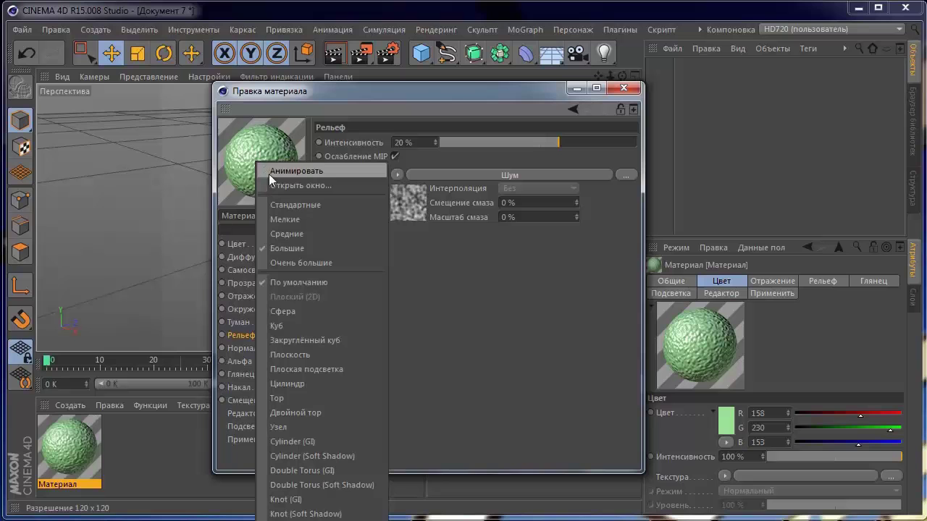
click(273, 183)
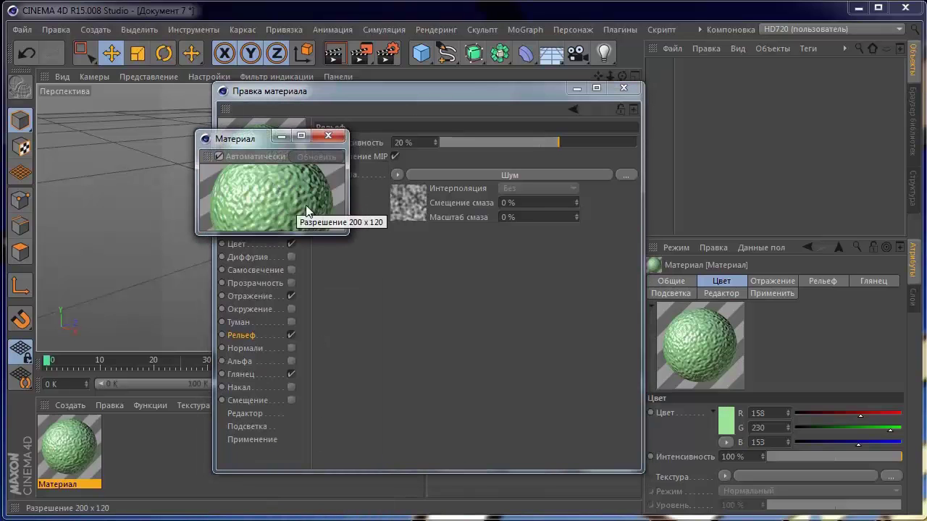
drag(348, 234, 468, 406)
drag(300, 138, 147, 90)
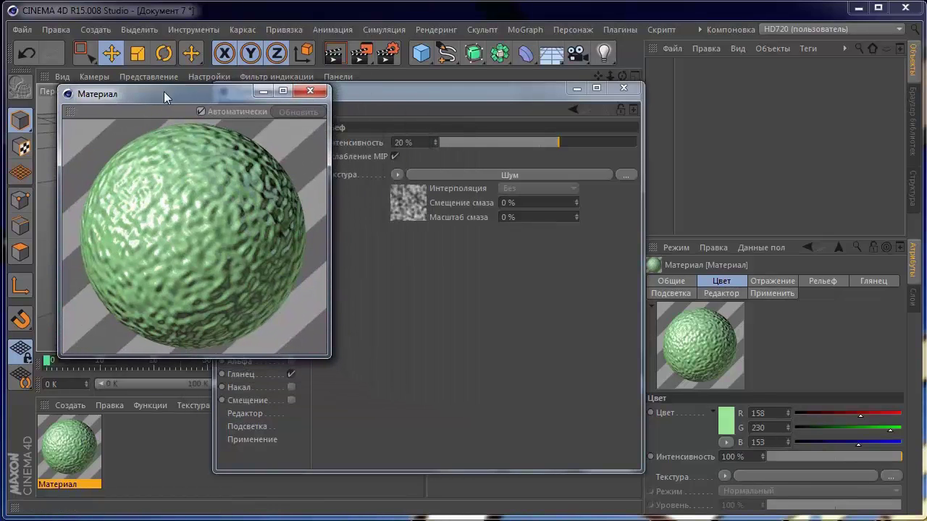
mouse_move(352, 87)
mouse_down()
mouse_move(425, 98)
mouse_move(497, 91)
mouse_up()
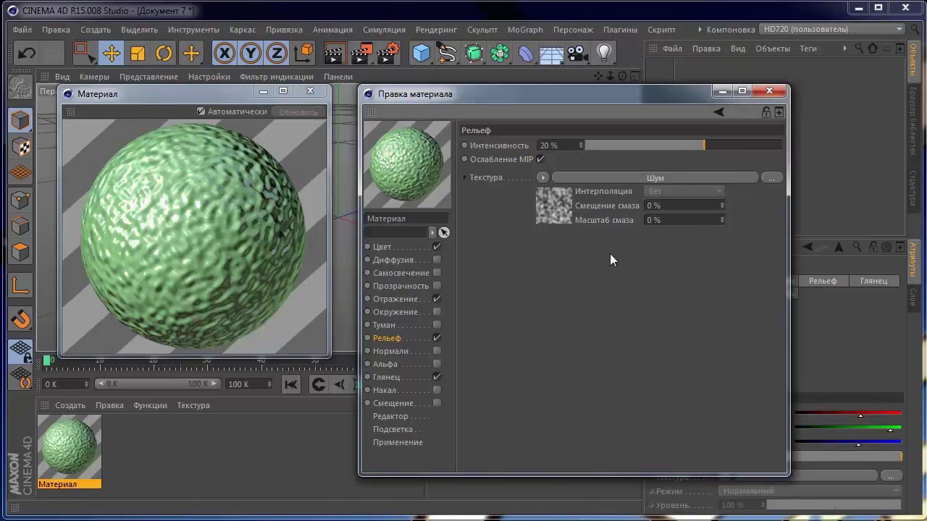
Set the Шум bump shader's Контрастность to 67% and its noise type to FBM
click(538, 198)
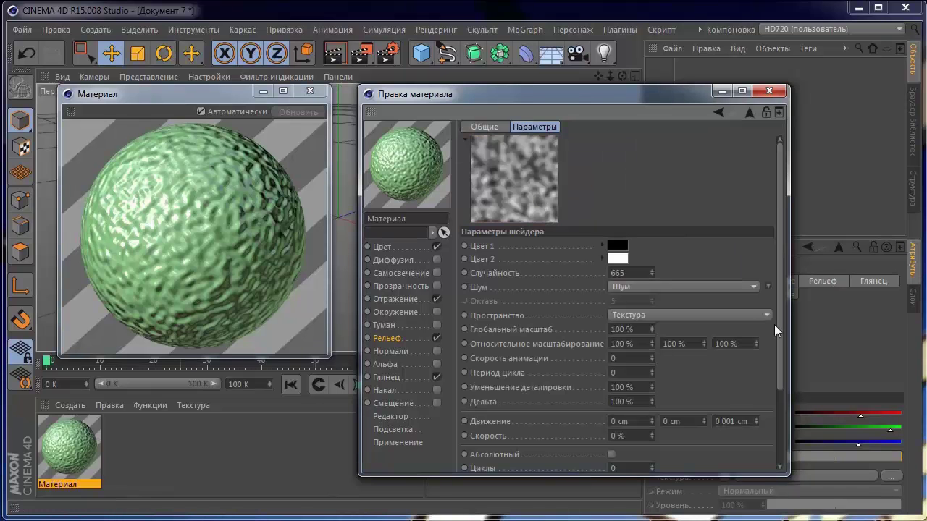
mouse_move(780, 307)
mouse_down()
mouse_move(783, 370)
mouse_move(765, 312)
mouse_move(790, 389)
mouse_up()
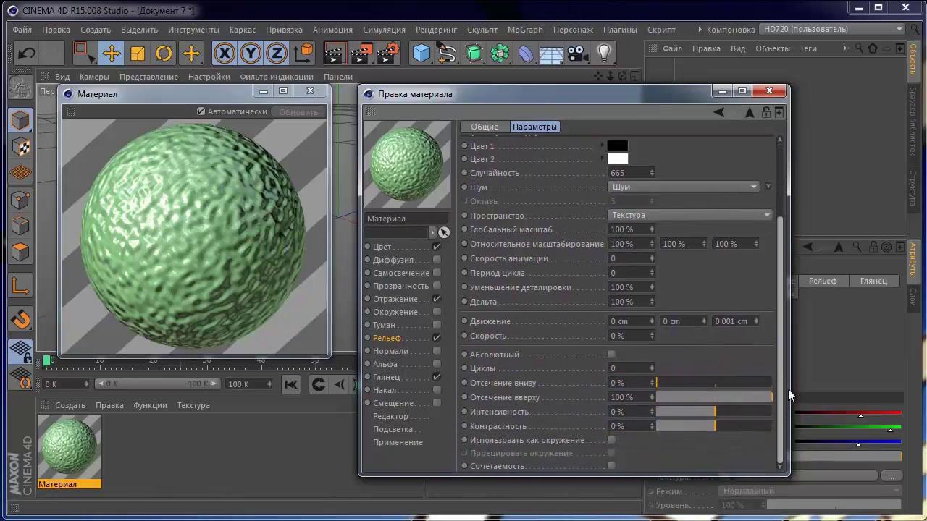
click(754, 425)
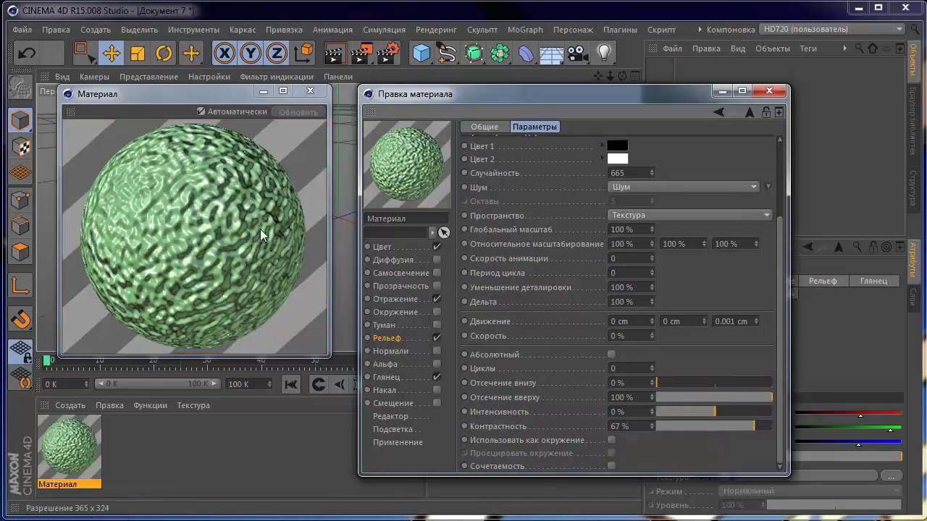
mouse_move(782, 354)
mouse_down()
mouse_move(767, 285)
mouse_move(697, 277)
mouse_up()
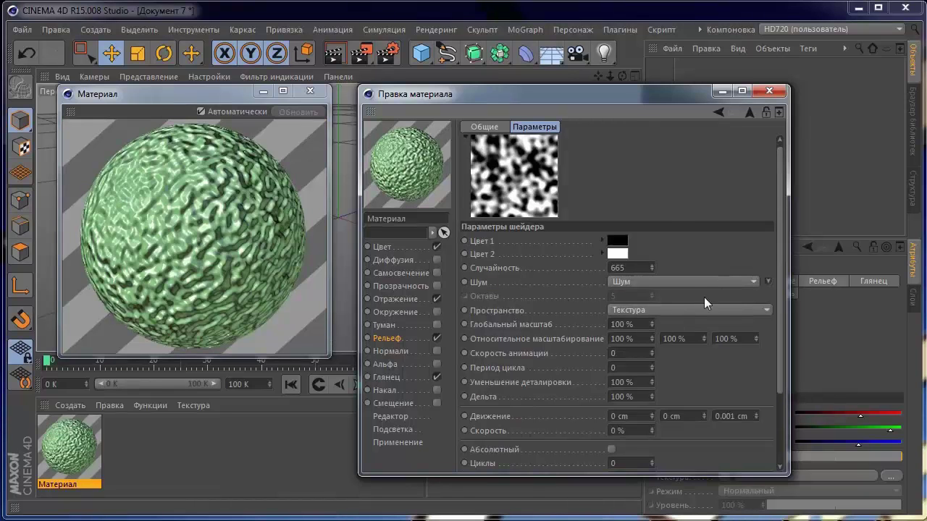
click(666, 281)
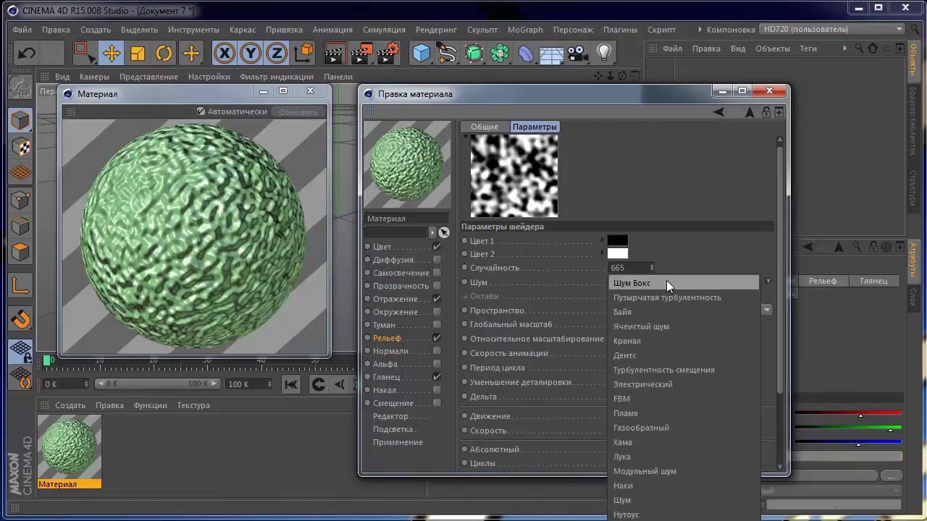
click(665, 396)
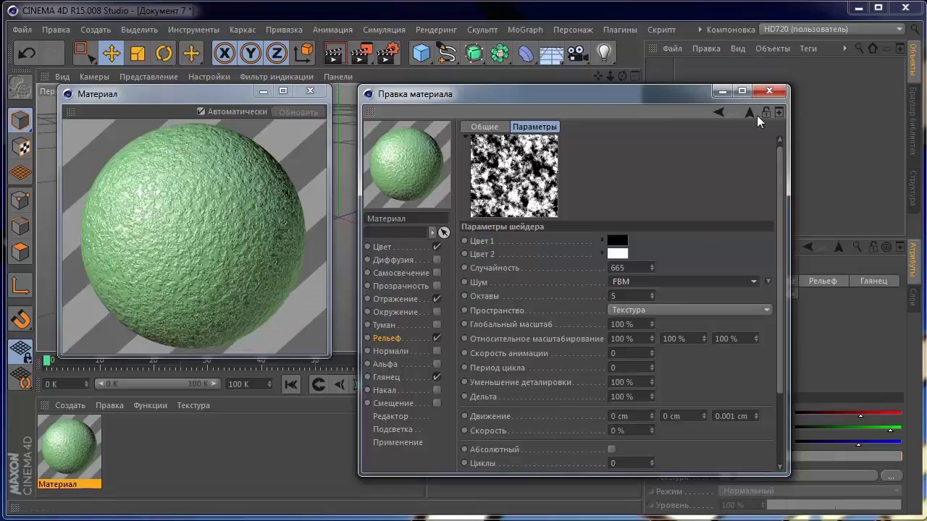
drag(653, 94, 644, 93)
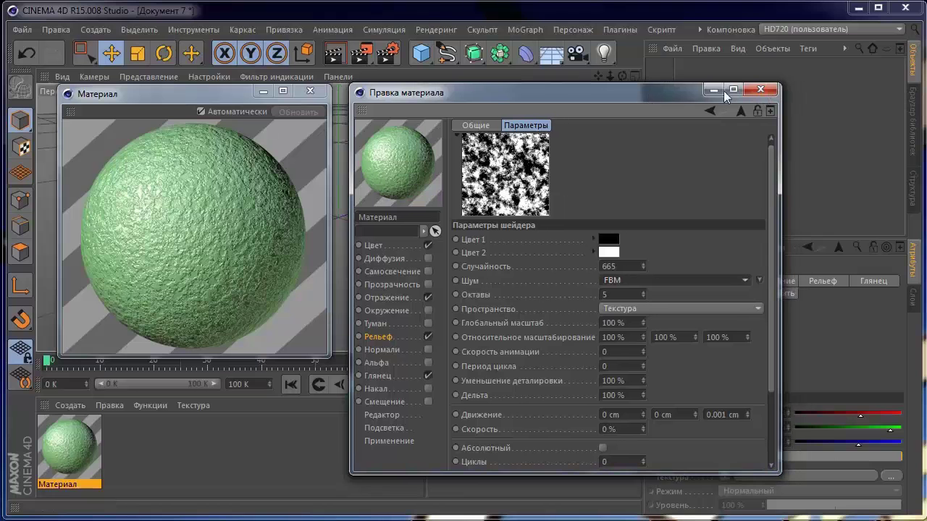
Close the material editor and preview, then add a 200 cm Объект Сфера at the origin
click(760, 90)
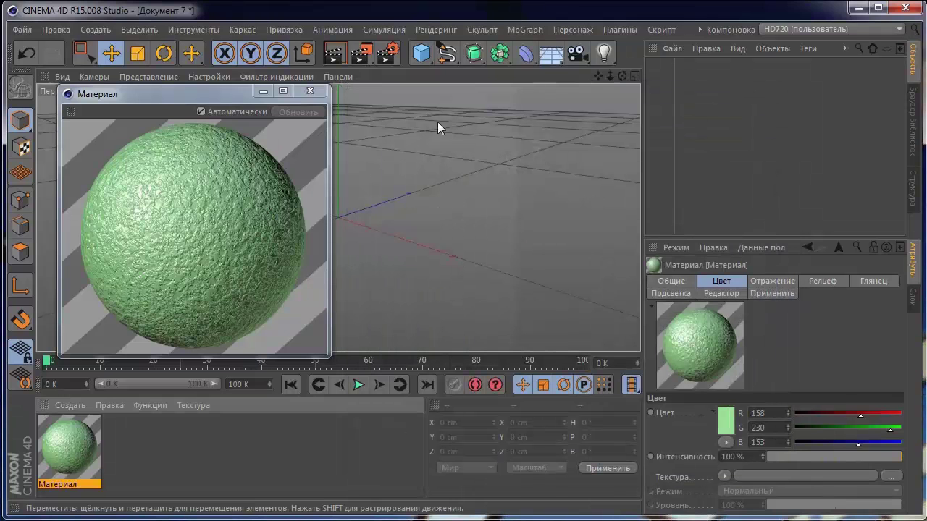
click(310, 91)
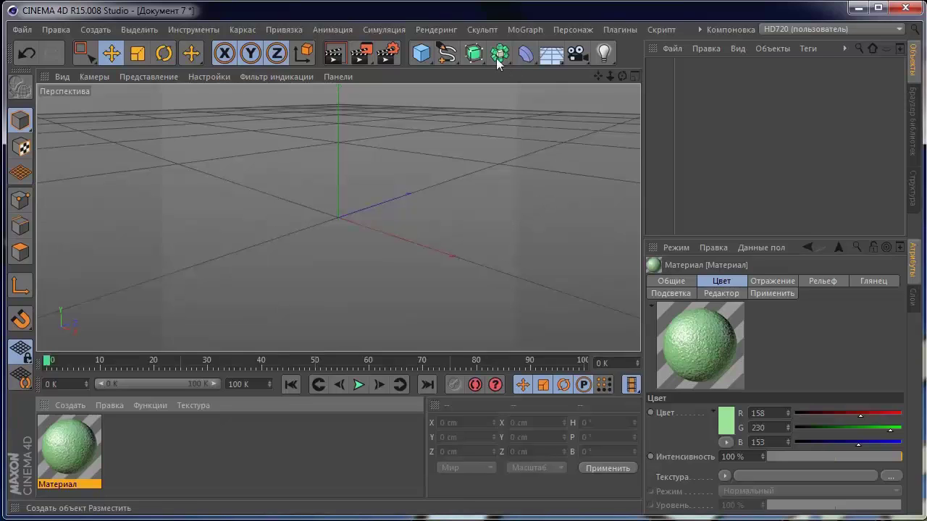
click(421, 58)
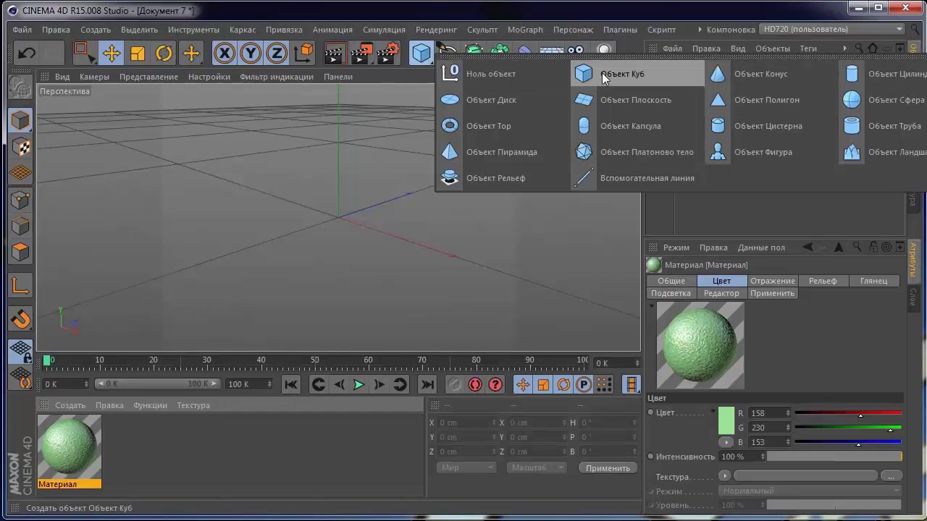
click(854, 100)
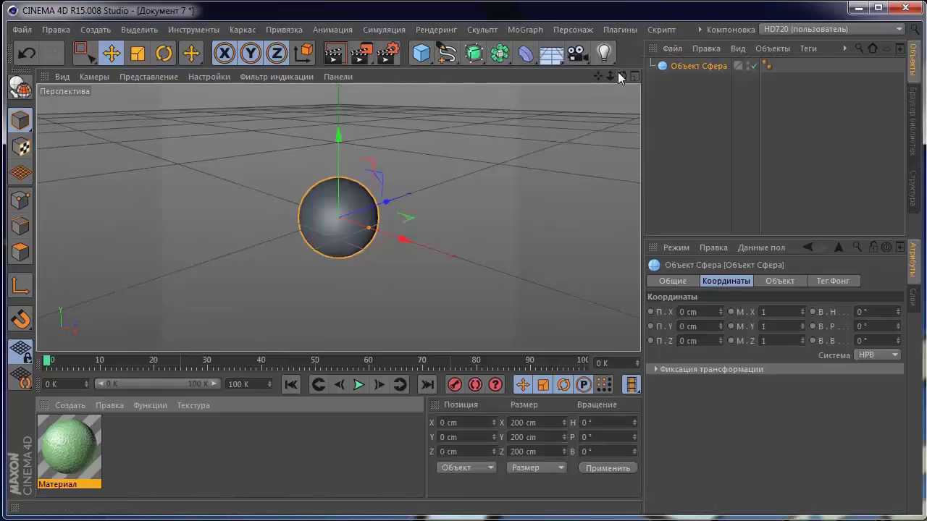
drag(611, 73, 652, 74)
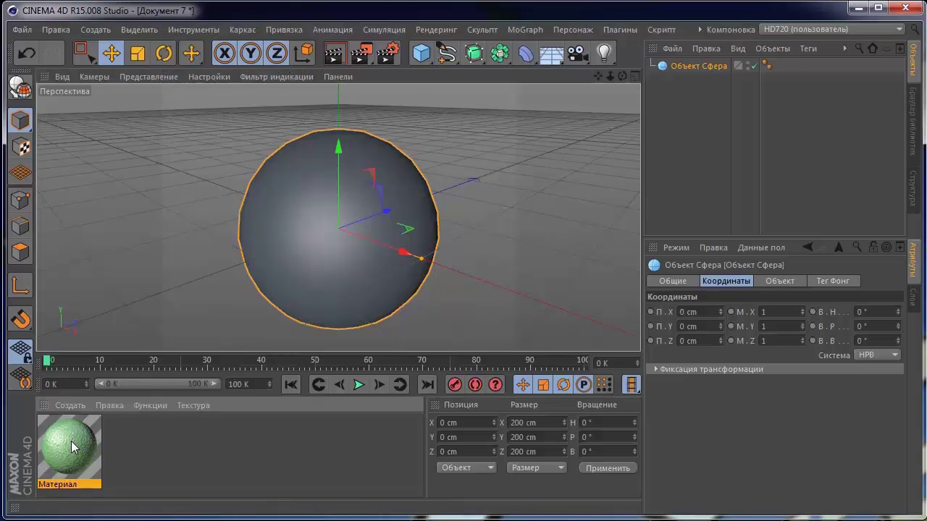
Drag Материал onto Объект Сфера in the Object Manager and orbit to view the bumpy green sphere
drag(72, 447, 387, 345)
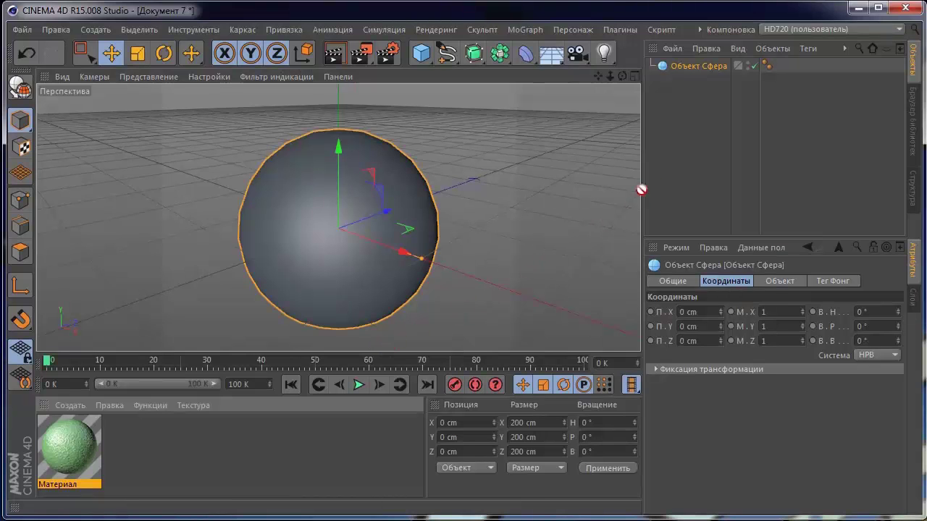
drag(387, 345, 698, 67)
drag(701, 67, 700, 68)
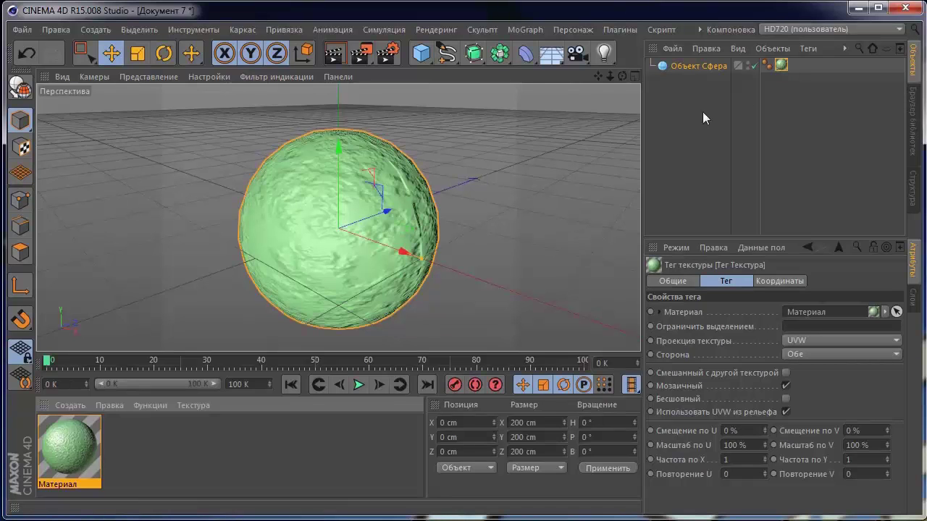
click(623, 73)
drag(622, 76, 585, 82)
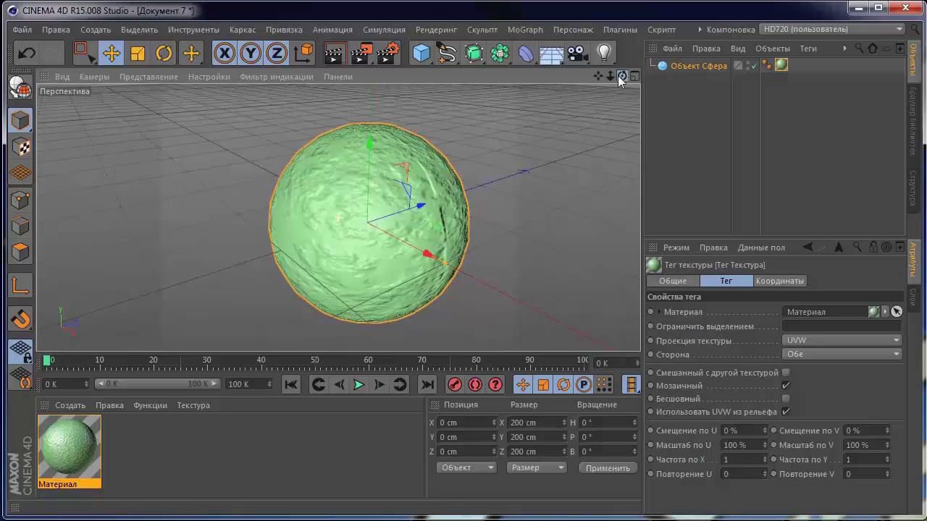